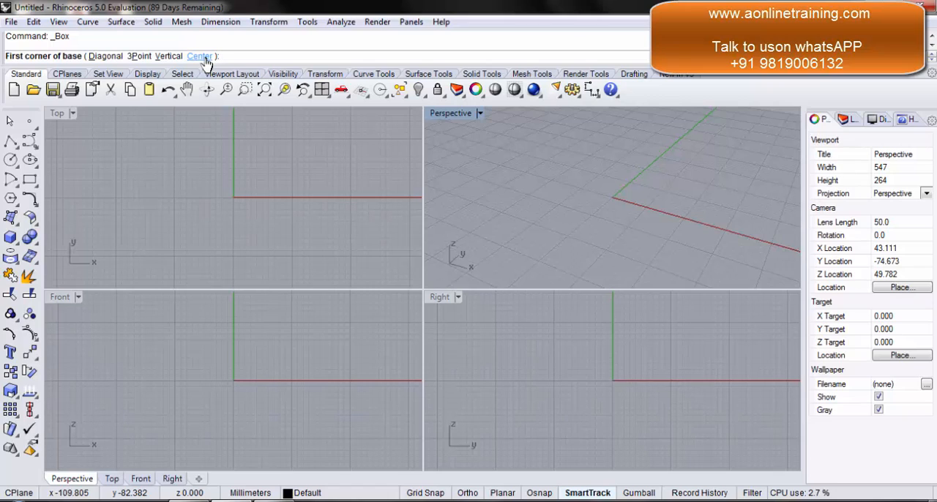
Step: Create a center-based box in the Top viewport with its base centered at 0, about 33 by 17 mm and about 14 mm high
text(c)
key(Return)
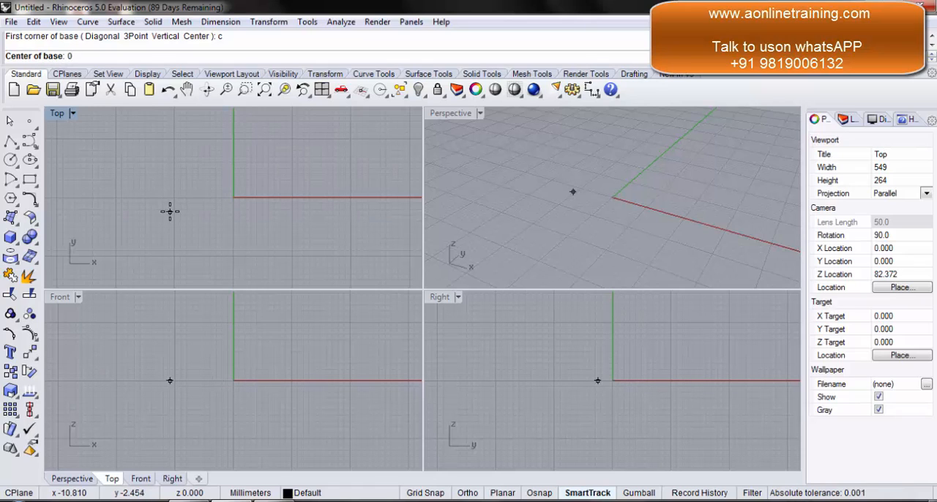
key(Return)
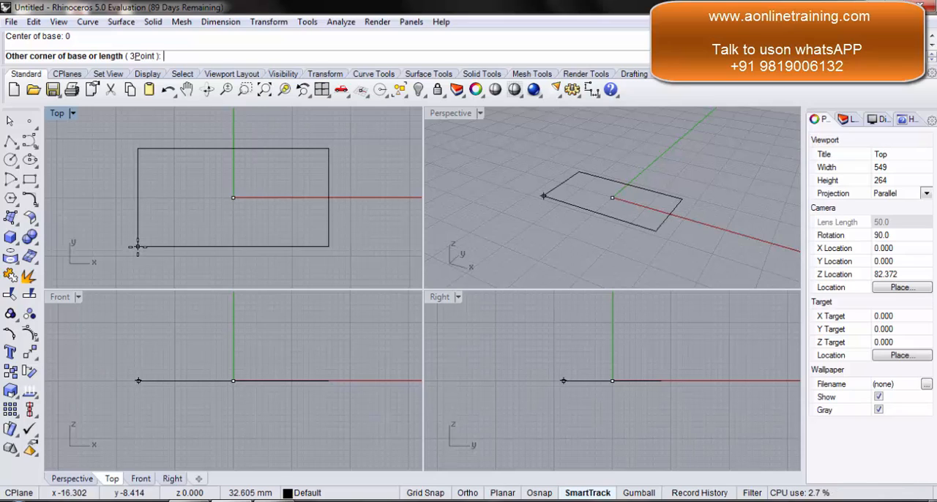
click(137, 246)
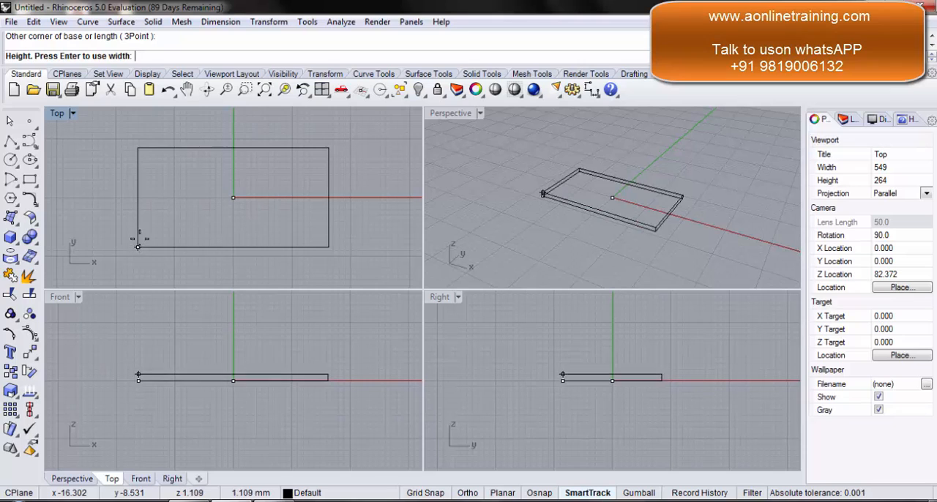
click(139, 166)
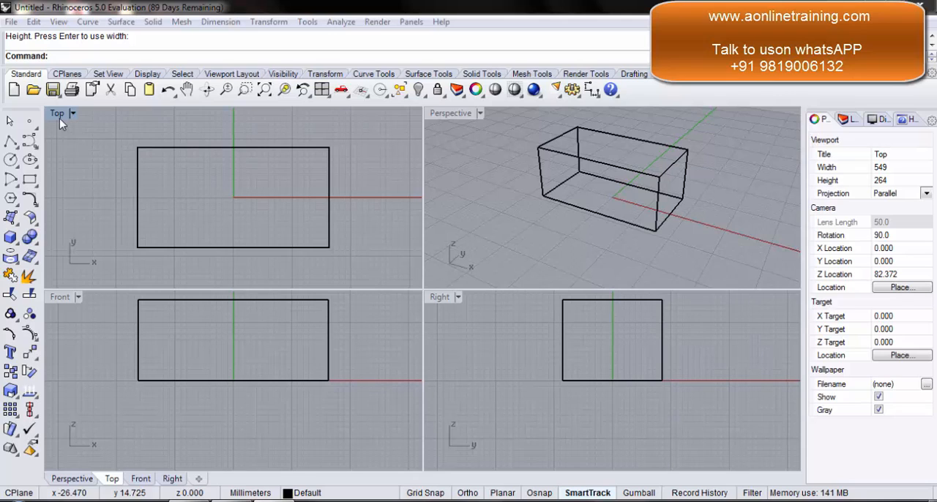
Step: Activate the Front, Right, Top and Perspective viewports in turn to view the box from each side
click(70, 326)
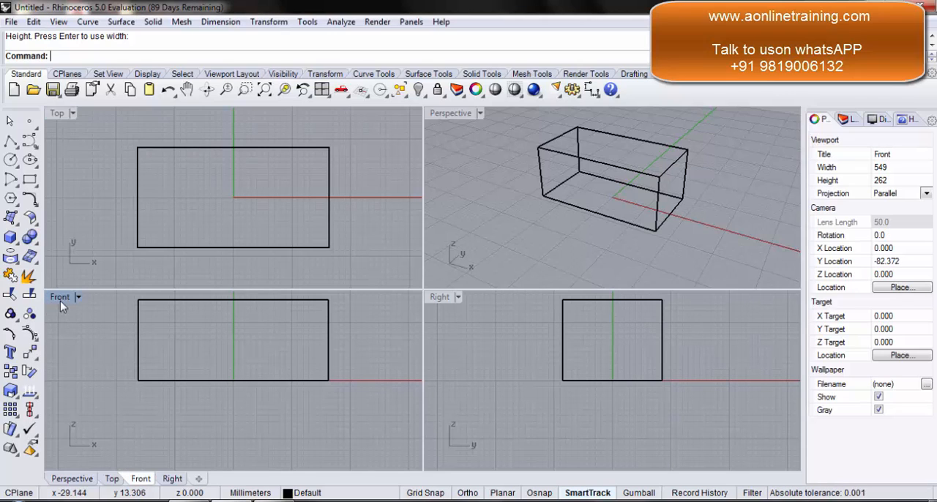
click(483, 323)
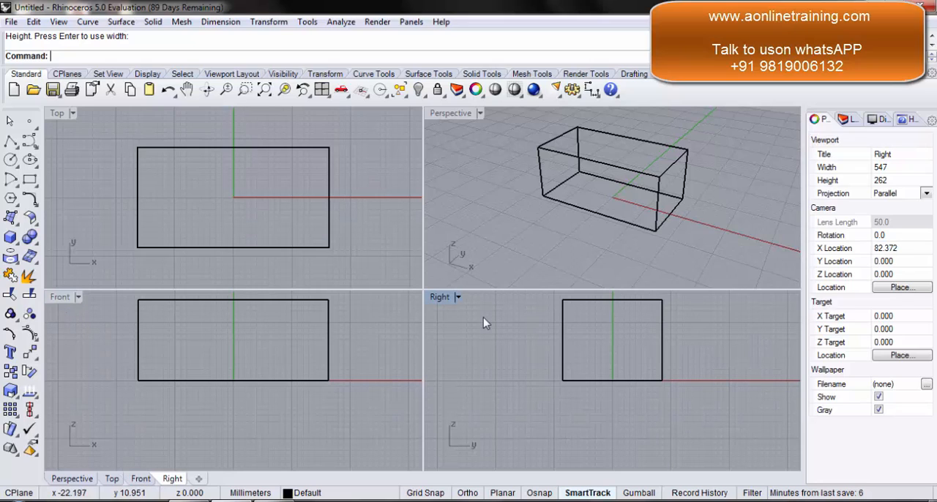
click(72, 136)
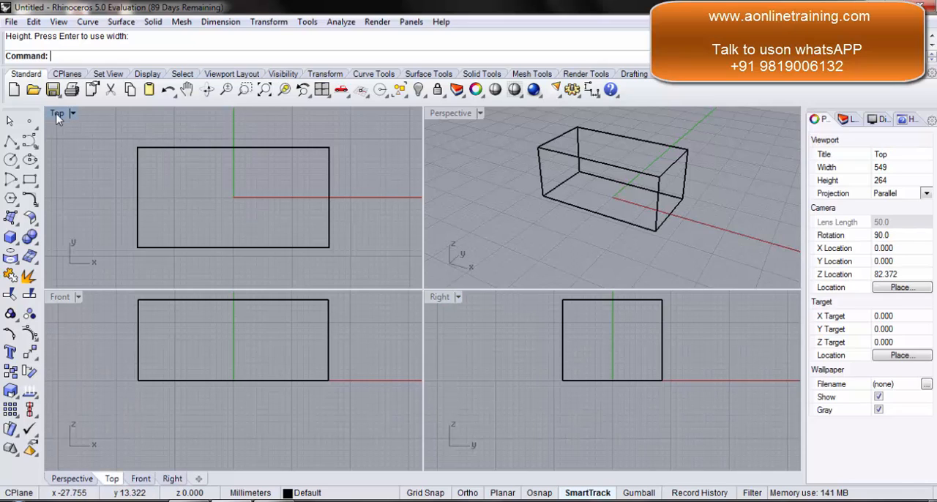
click(468, 130)
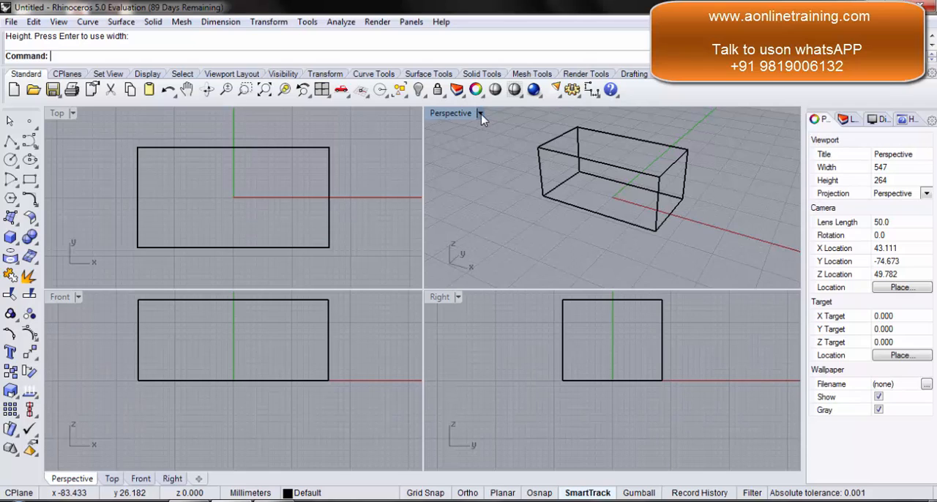
Step: Switch the Perspective viewport to the Shaded display mode and inspect the box from several angles
click(480, 114)
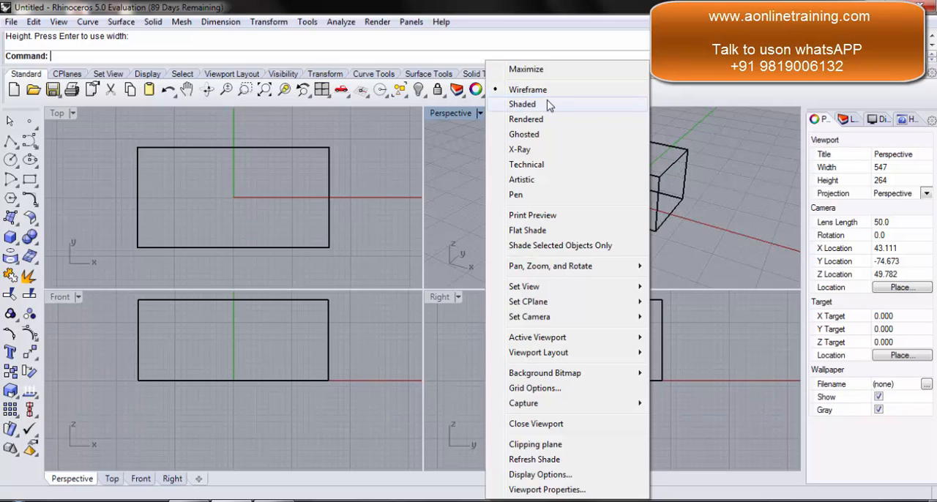
click(522, 104)
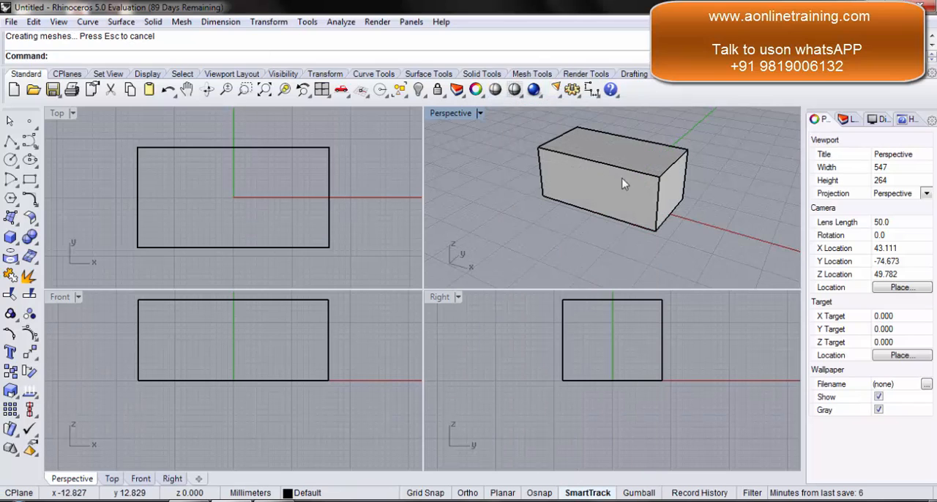
right_drag(745, 174, 631, 187)
right_drag(703, 180, 585, 204)
right_drag(505, 162, 504, 135)
Step: Preview the box in the Perspective viewport with the Rendered and Ghosted display modes
click(480, 113)
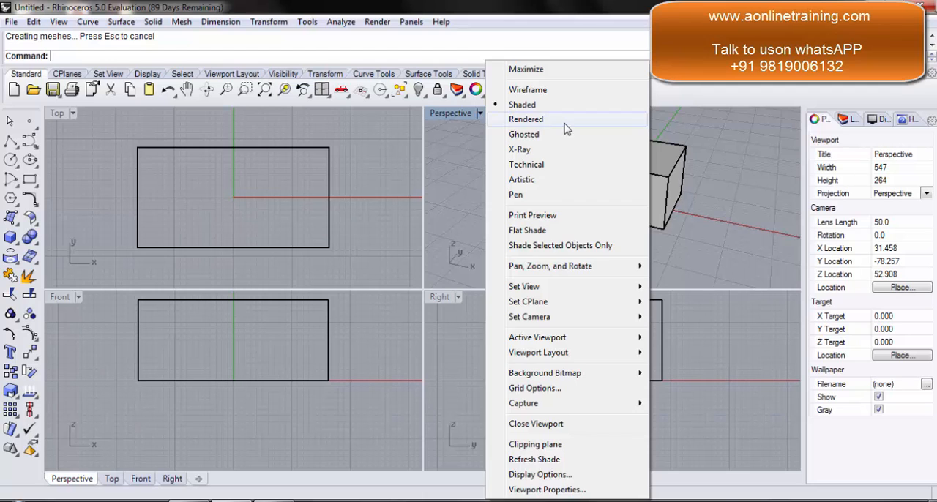
click(562, 124)
right_drag(606, 163, 483, 177)
right_drag(49, 184, 401, 174)
click(475, 114)
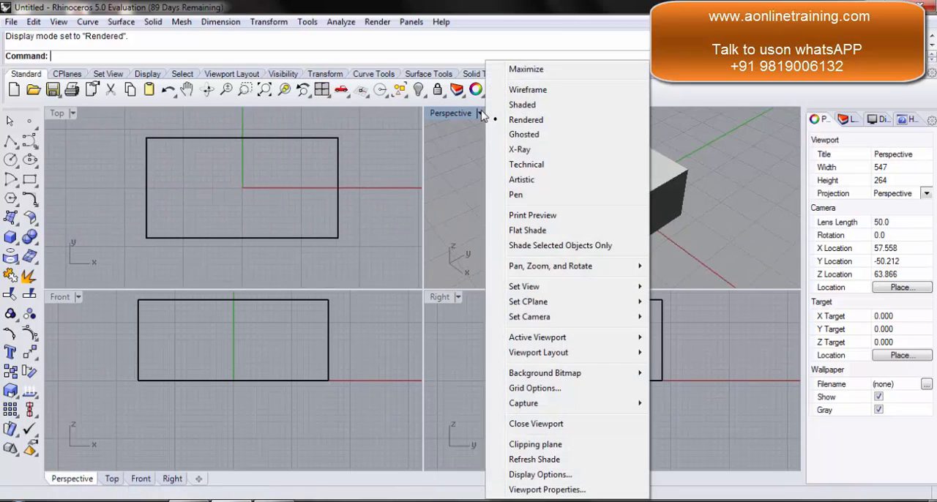
click(540, 136)
right_drag(674, 251, 741, 228)
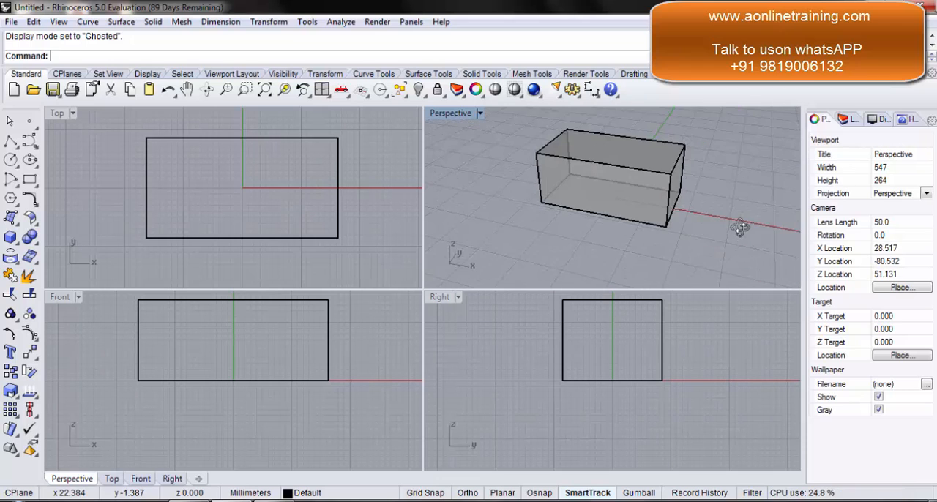
Step: Preview the box in the Perspective viewport with the X-Ray and Technical display modes
click(480, 113)
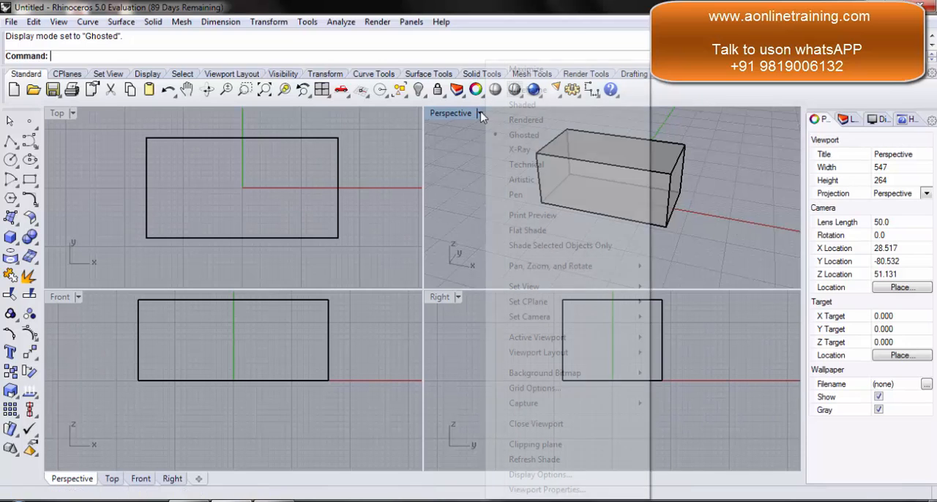
click(521, 150)
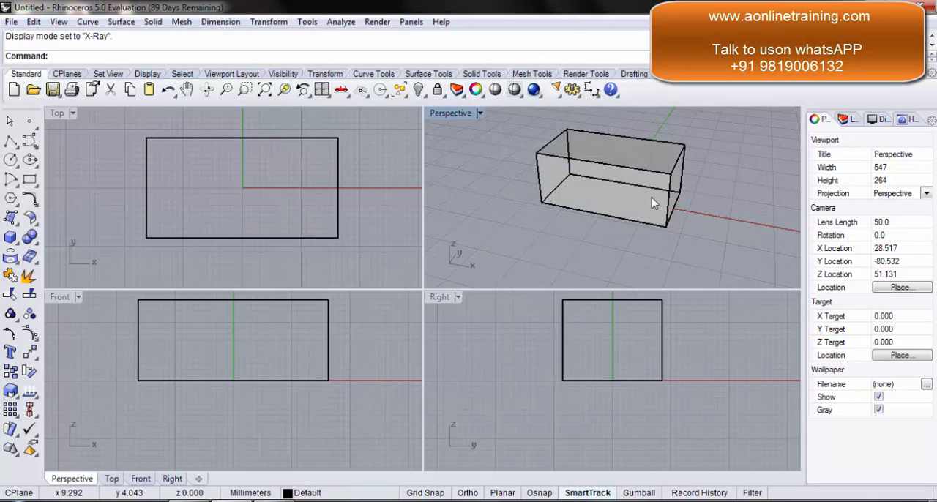
right_drag(652, 203, 622, 189)
click(480, 113)
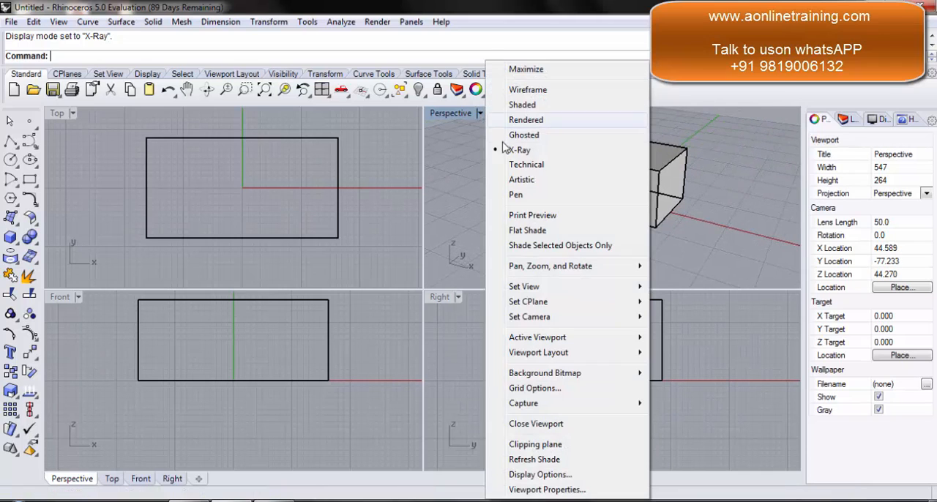
click(524, 165)
right_drag(681, 192, 606, 178)
Step: Preview the Perspective viewport with the Artistic and Pen display modes
click(479, 113)
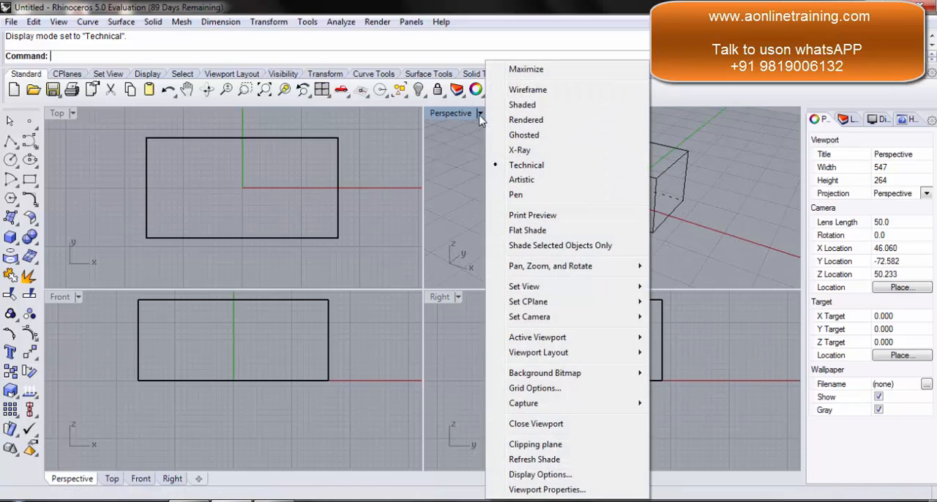
click(524, 181)
right_drag(701, 195, 681, 208)
click(479, 115)
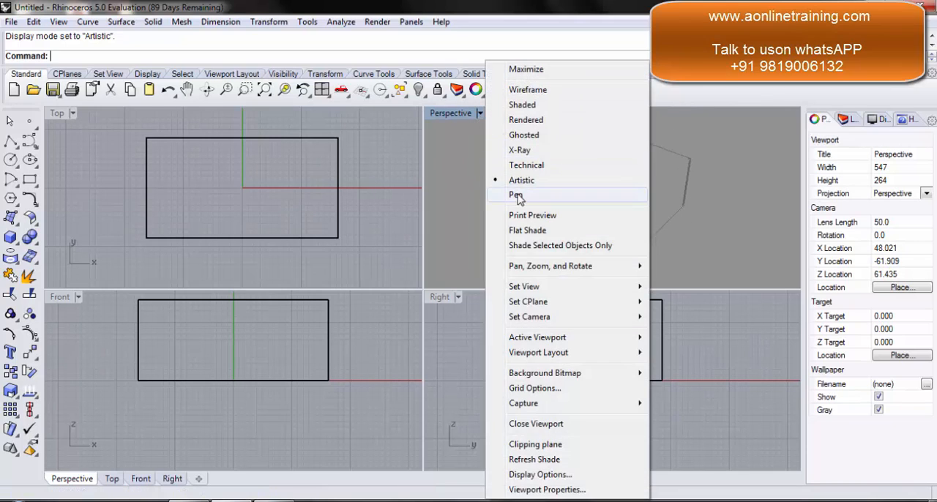
click(521, 194)
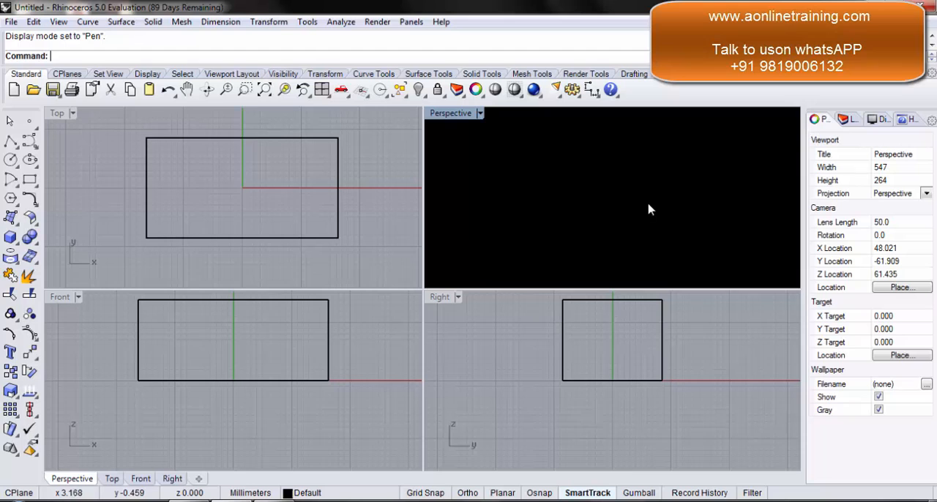
Step: Set the Perspective viewport back to the Shaded display mode and view the box from a lower angle
click(480, 114)
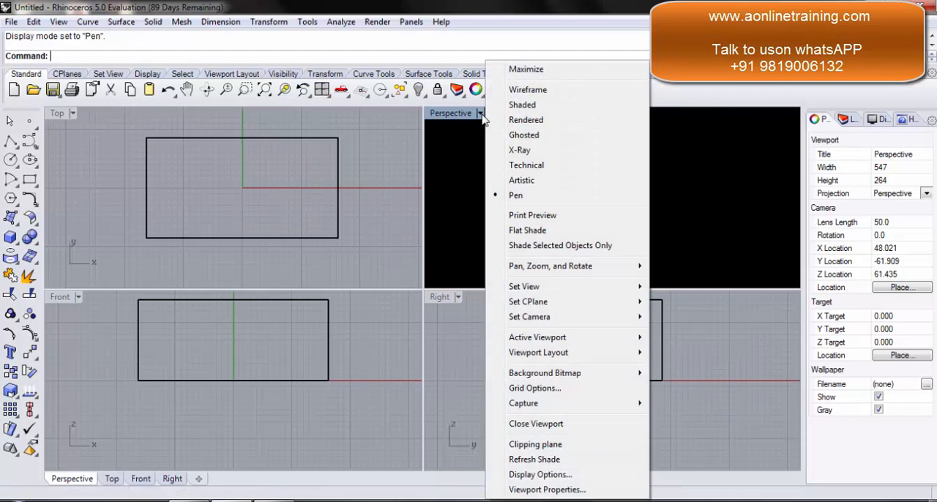
click(546, 106)
mouse_move(576, 227)
right_down()
mouse_move(577, 186)
mouse_move(605, 182)
right_up()
click(93, 285)
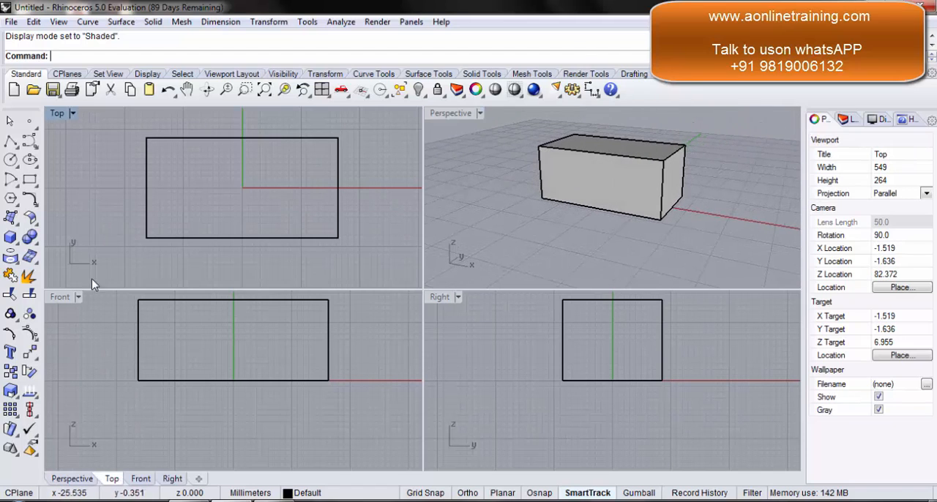
click(72, 115)
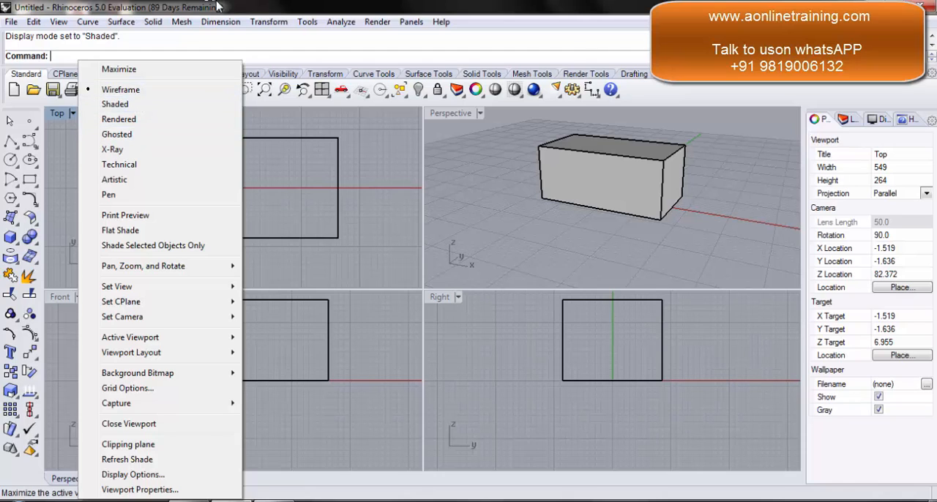
click(199, 46)
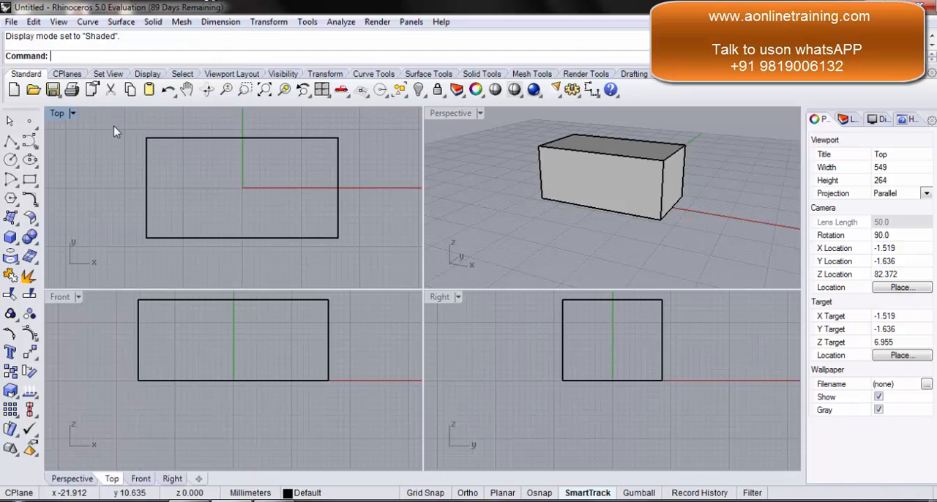
Step: Zoom out and reposition the Top, Front, Perspective and Right viewports to examine the box against the whole grid
scroll(109, 139, down, 3)
right_drag(102, 146, 186, 186)
scroll(165, 169, down, 3)
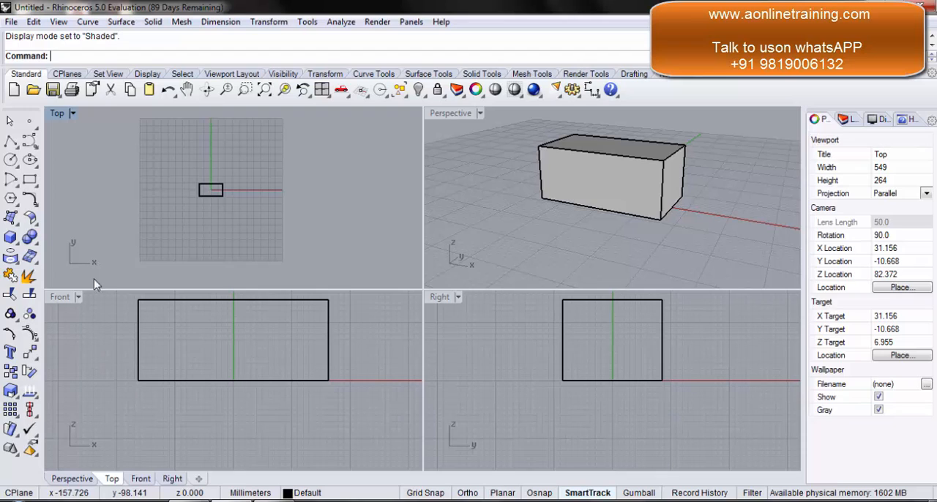
click(92, 344)
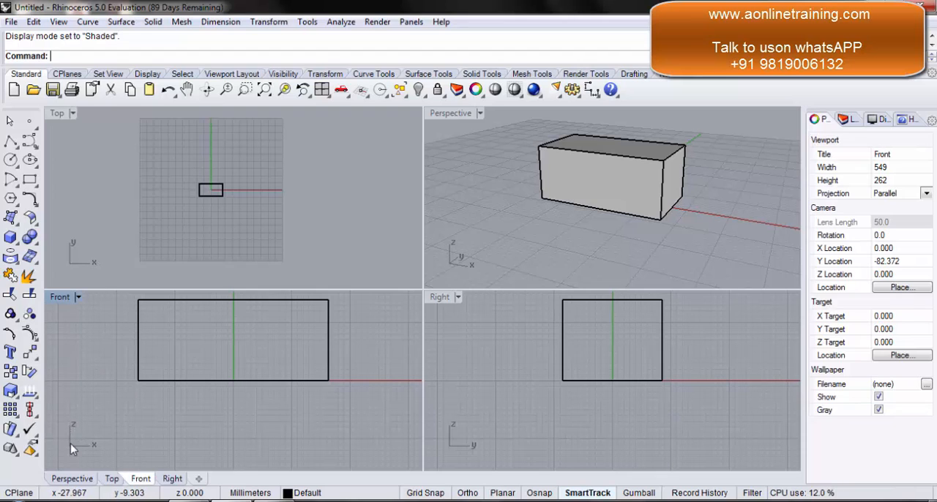
scroll(102, 334, down, 8)
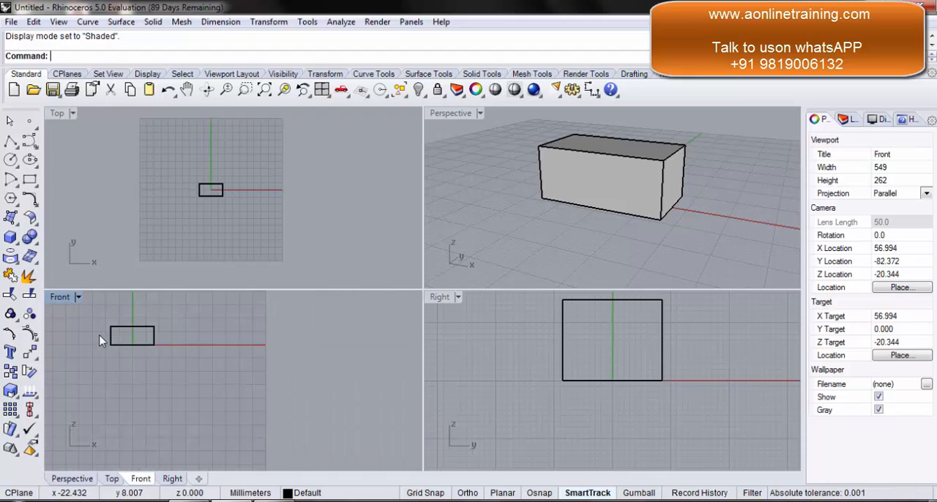
scroll(178, 366, down, 5)
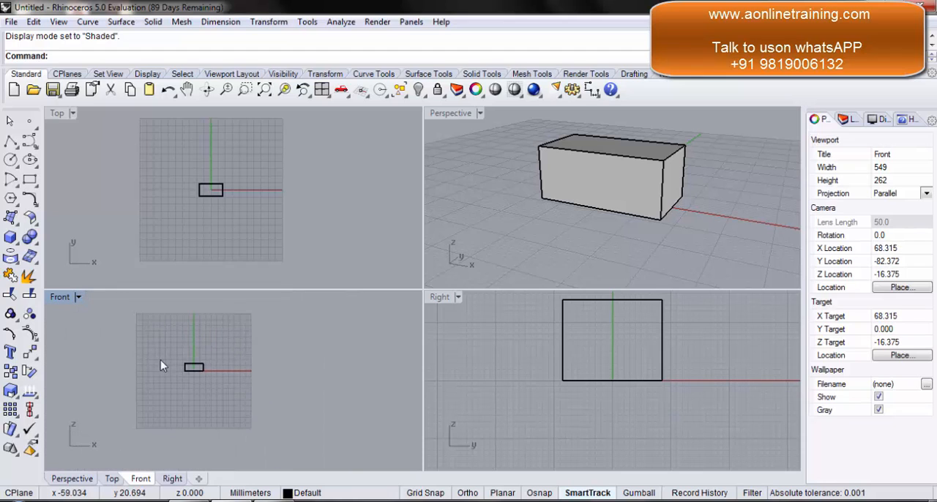
right_drag(164, 364, 183, 362)
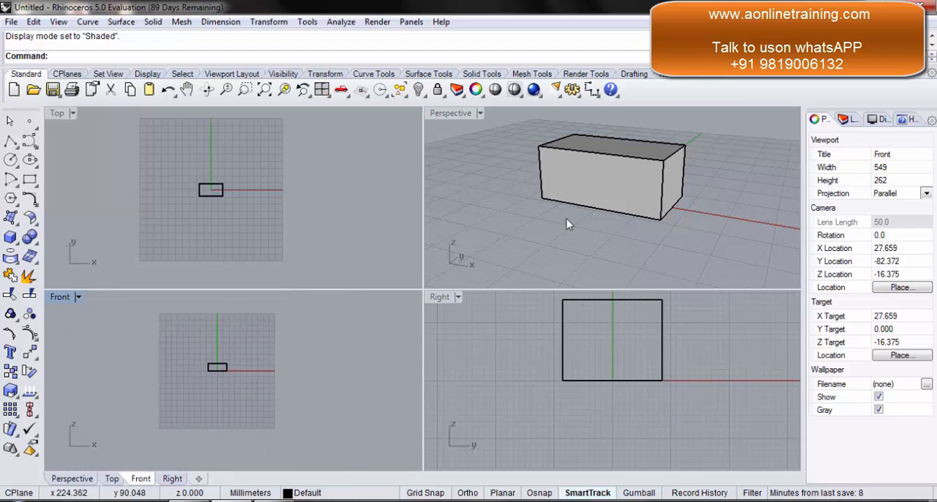
scroll(739, 156, down, 5)
right_drag(755, 158, 473, 173)
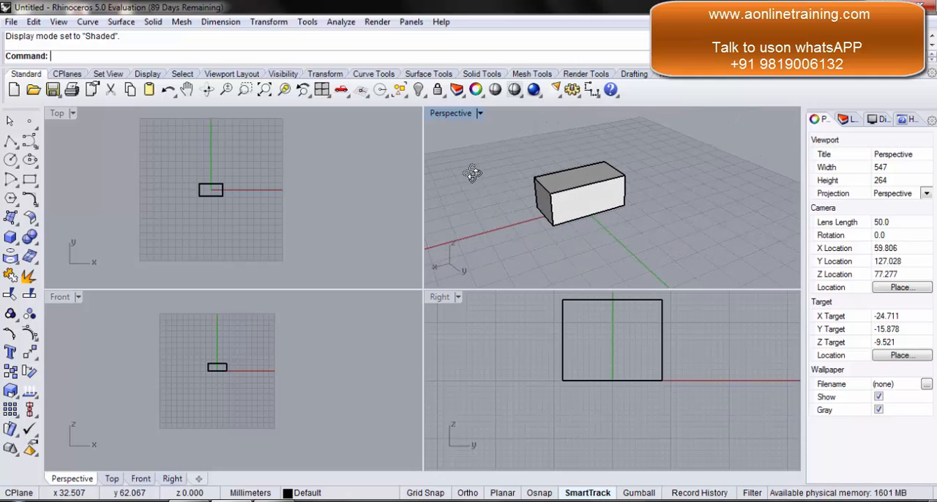
click(505, 334)
scroll(491, 333, down, 5)
scroll(491, 333, down, 3)
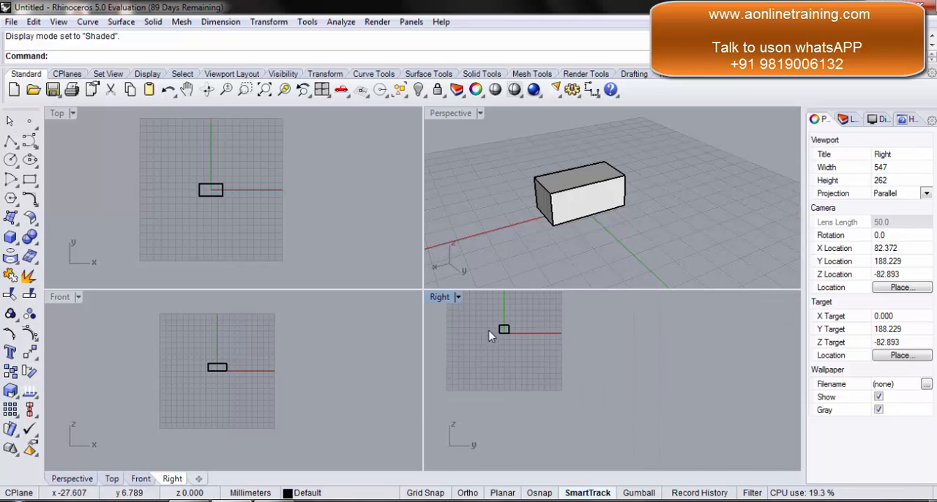
right_drag(493, 330, 593, 377)
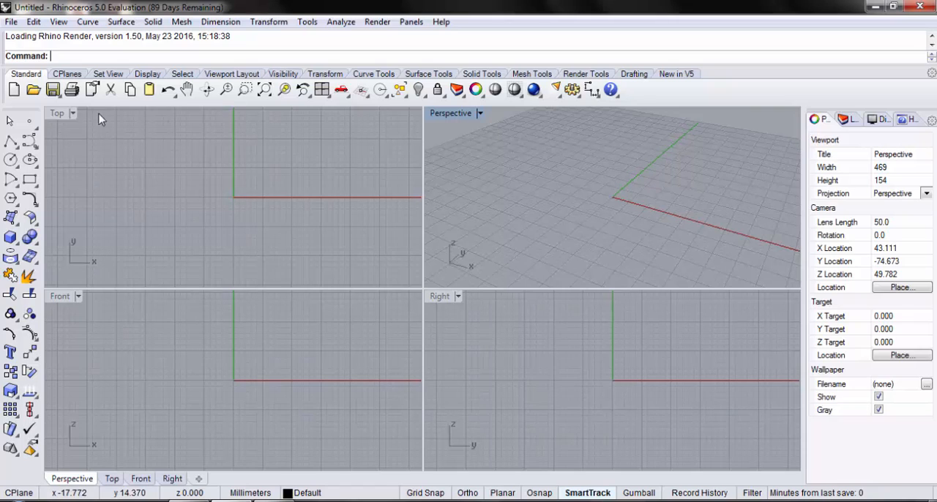
Step: Create a box centered on the origin with a base about 20 by 11 mm, and set the Perspective viewport to Shaded
click(57, 119)
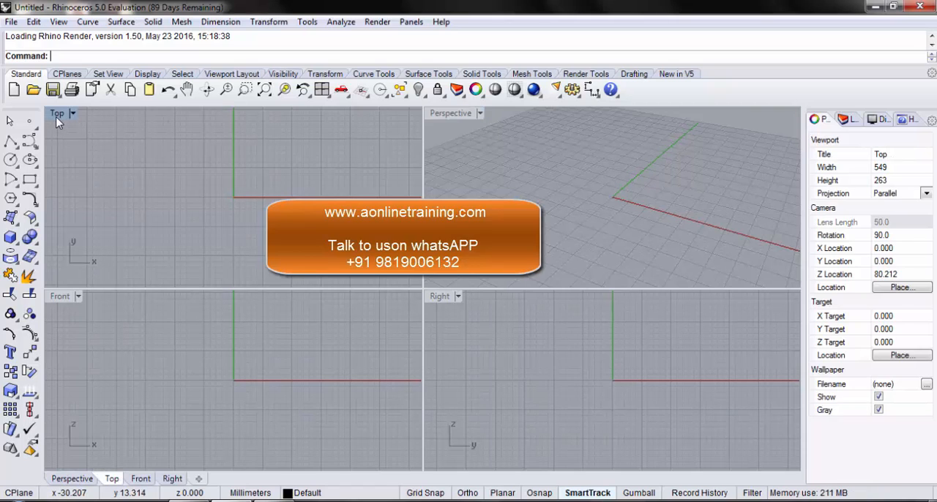
click(10, 236)
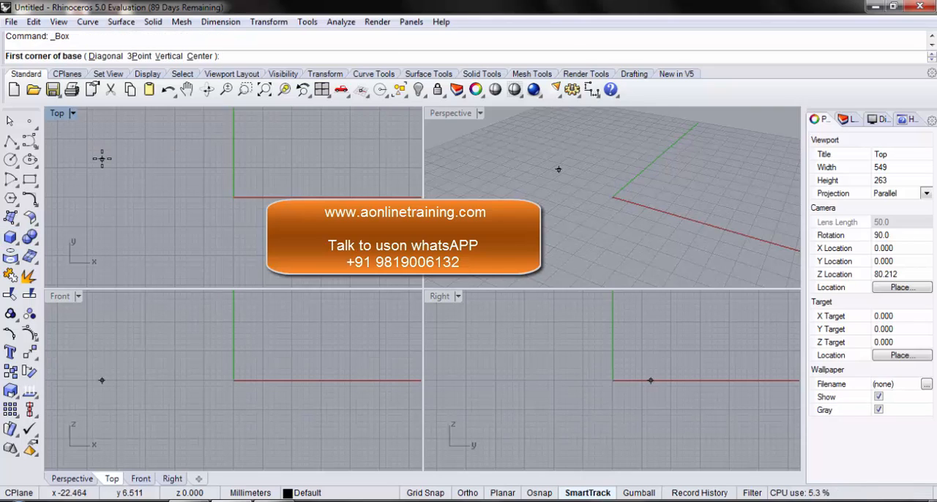
text(c)
key(Return)
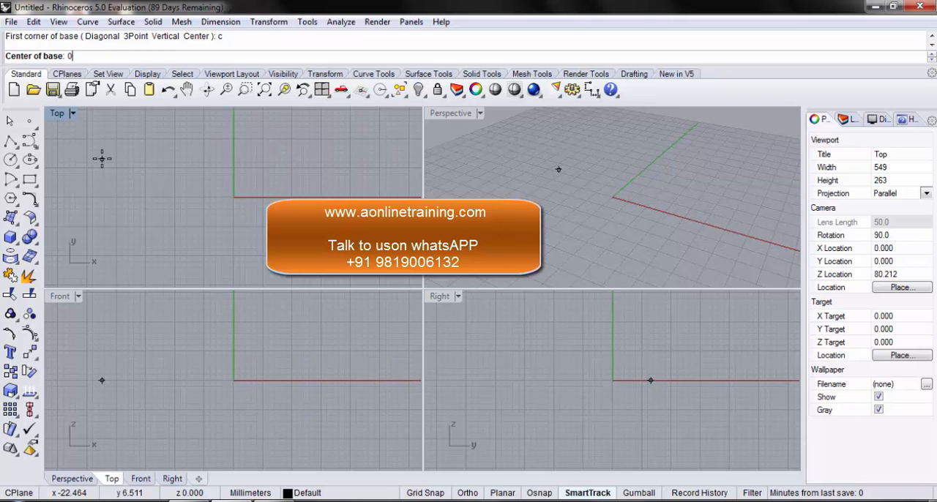
text(0)
key(Return)
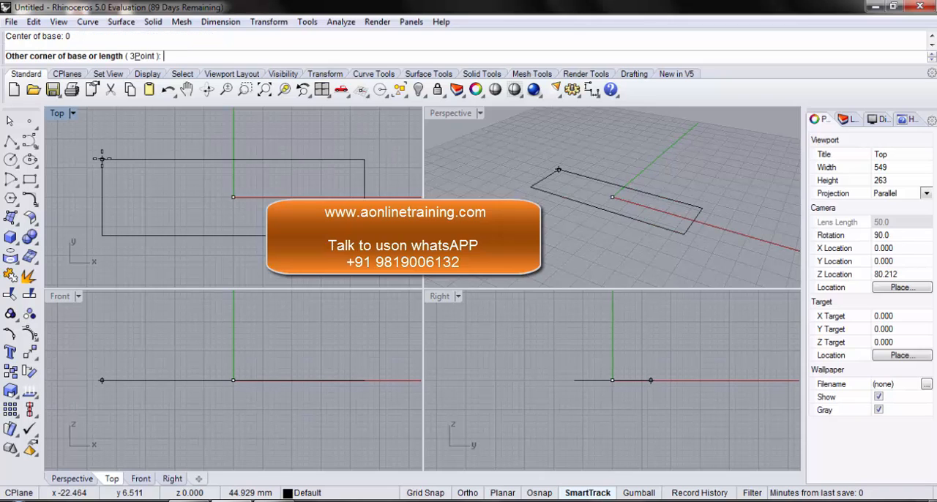
click(174, 165)
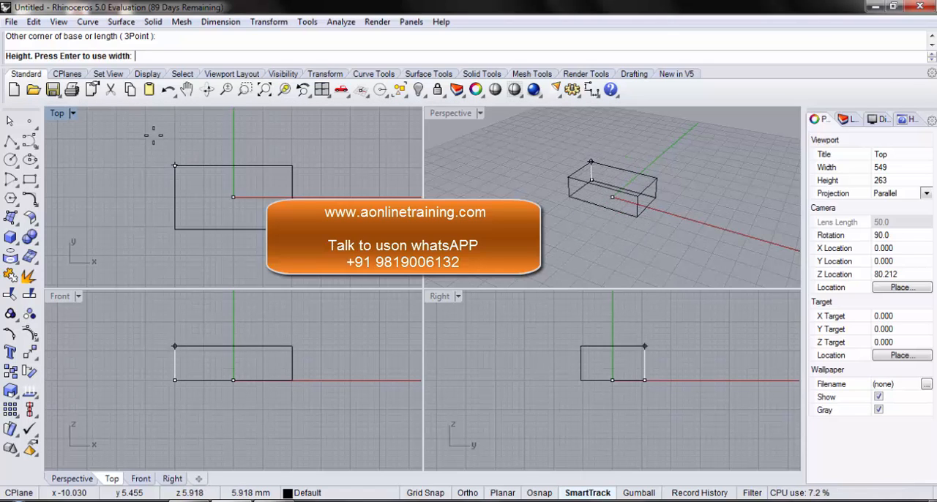
click(161, 114)
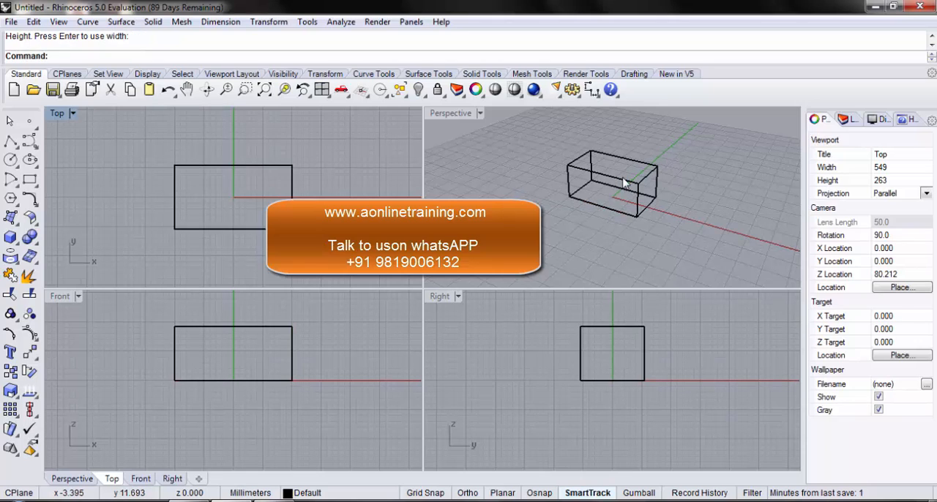
click(480, 113)
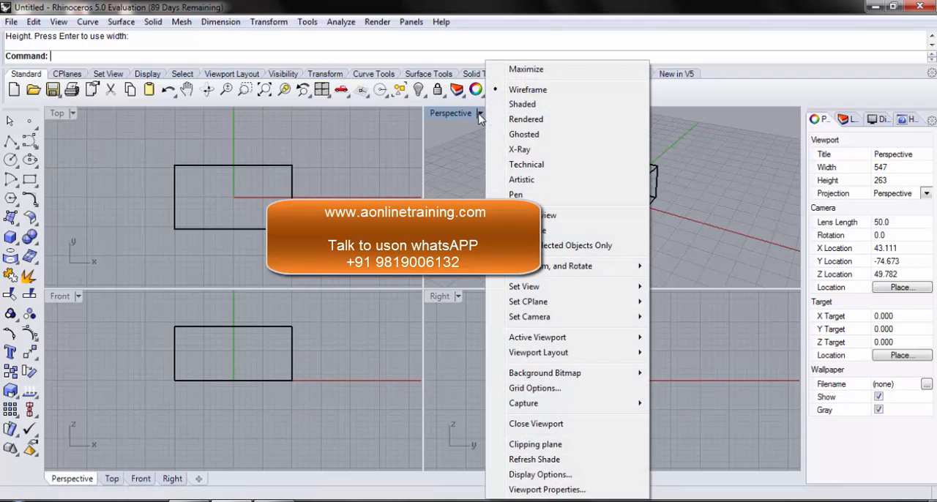
click(522, 104)
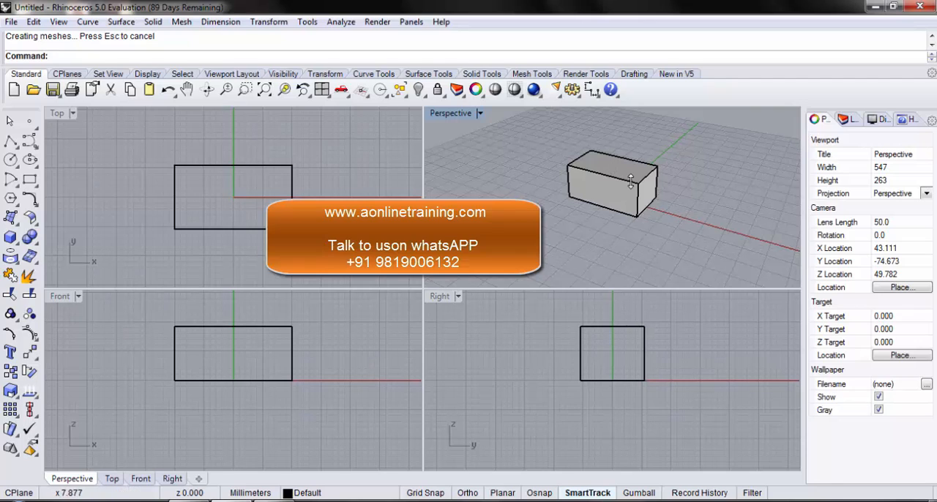
Step: Create a sphere of about 5.5 mm radius beside the box, centered near x 20 on the X axis, and view it from a low angle
click(18, 246)
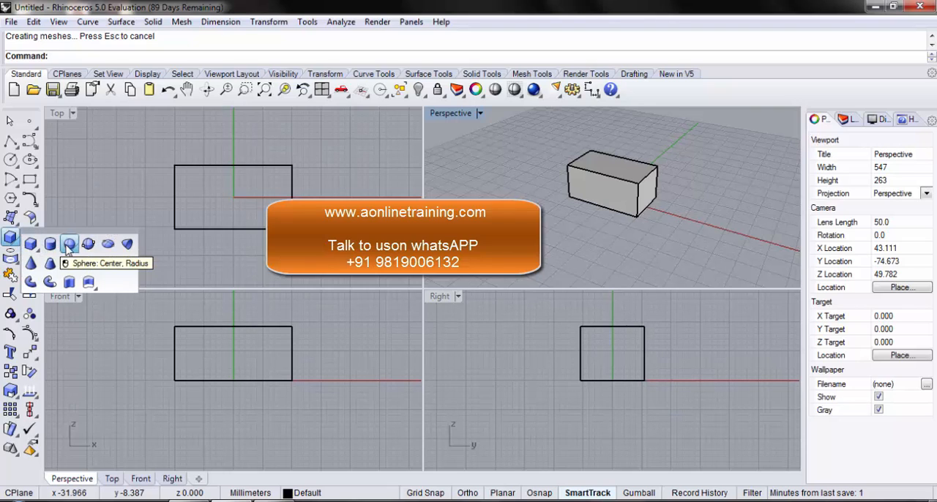
mouse_move(68, 249)
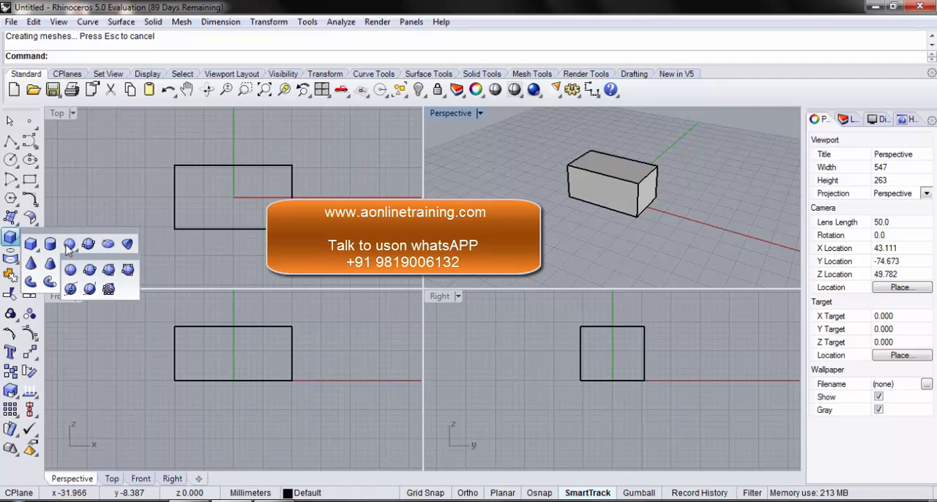
click(68, 246)
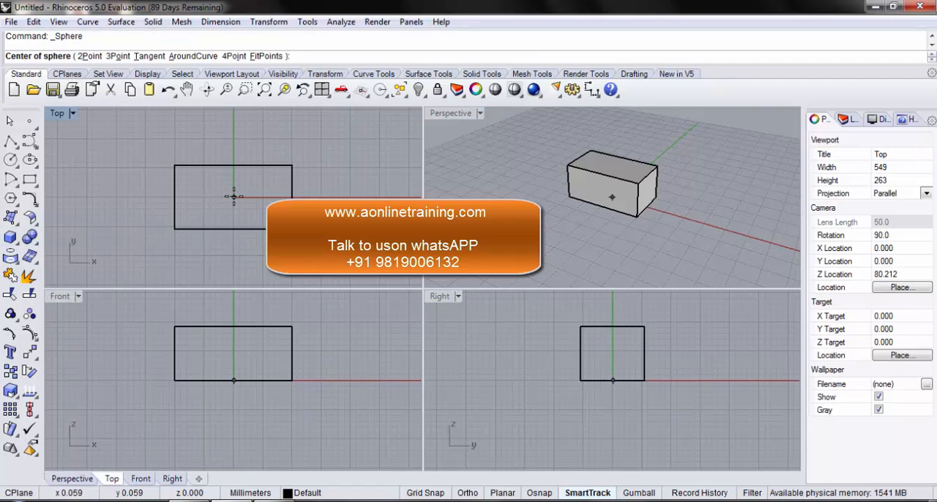
click(350, 196)
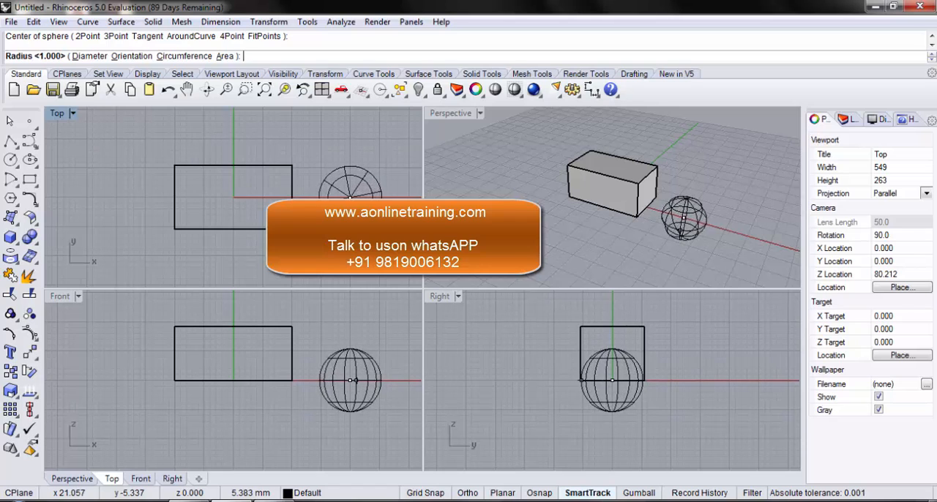
click(357, 229)
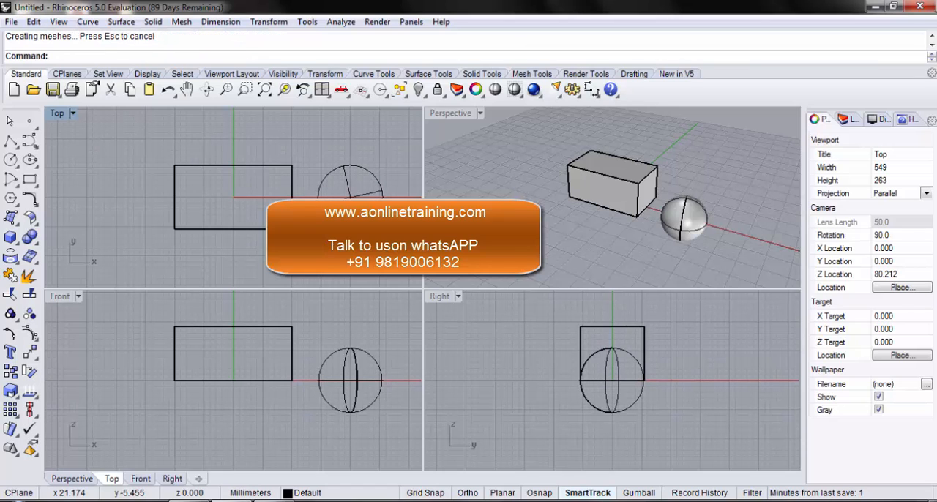
right_drag(550, 222, 607, 172)
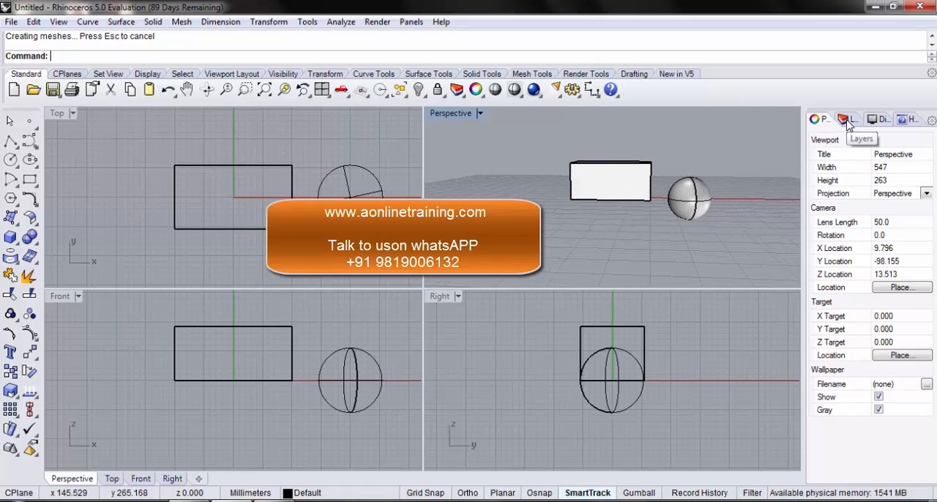
Step: Show the layer list with more room and add a new layer with its default name
drag(803, 170, 687, 168)
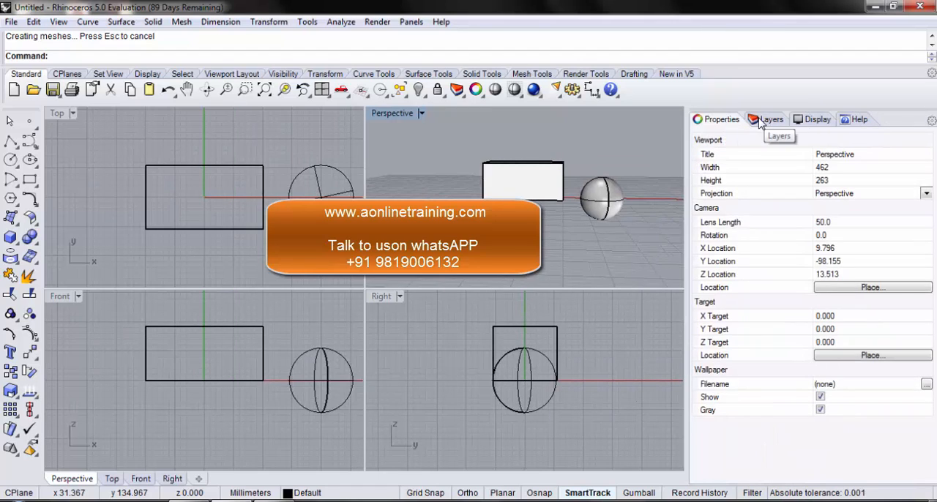
click(761, 122)
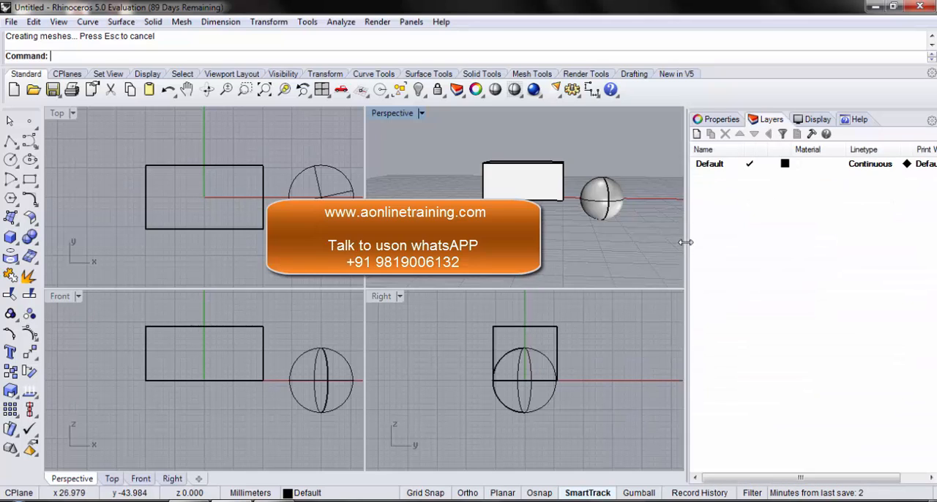
drag(686, 242, 750, 242)
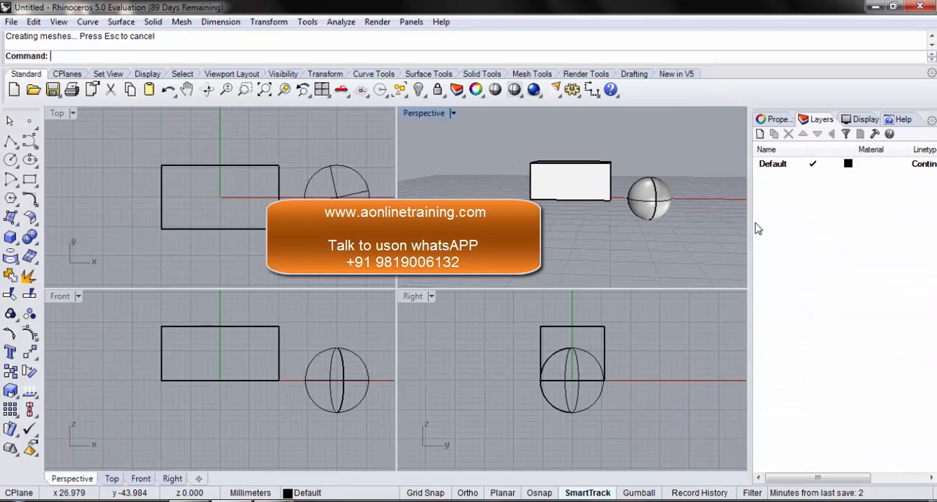
click(761, 135)
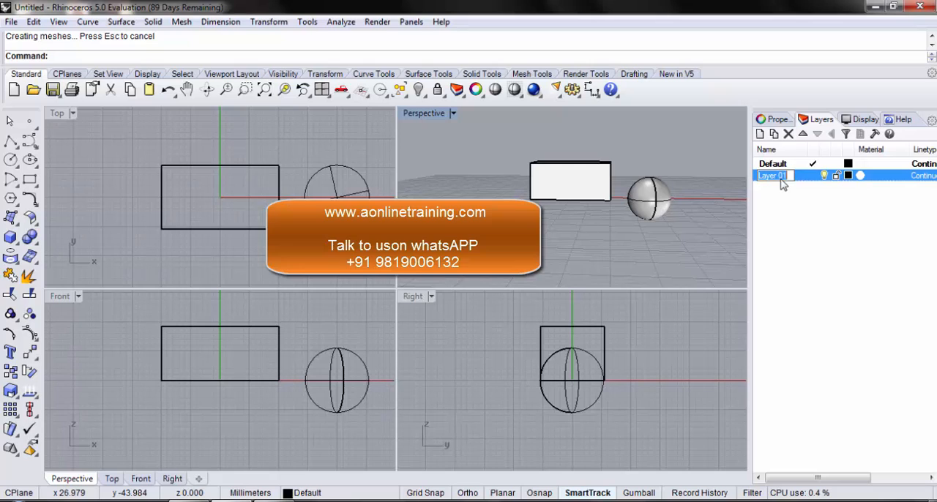
key(Return)
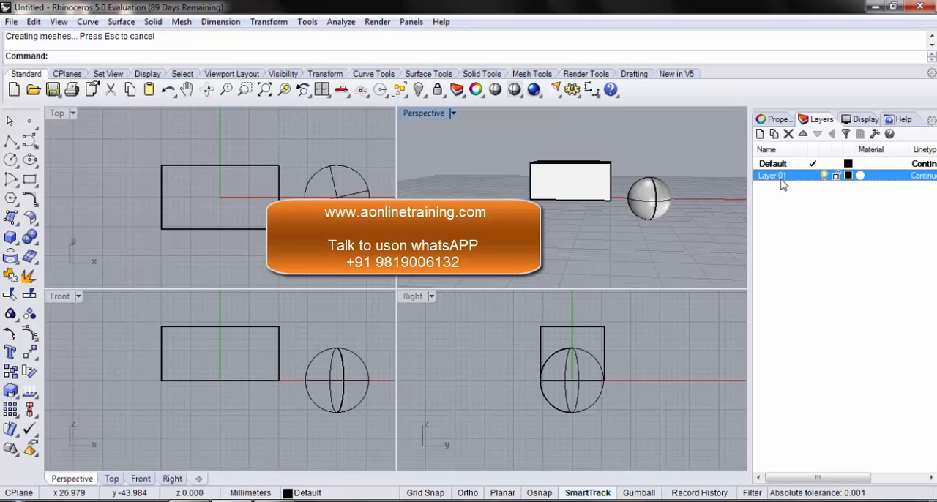
Step: Move the sphere from the Default layer to Layer 01
click(322, 174)
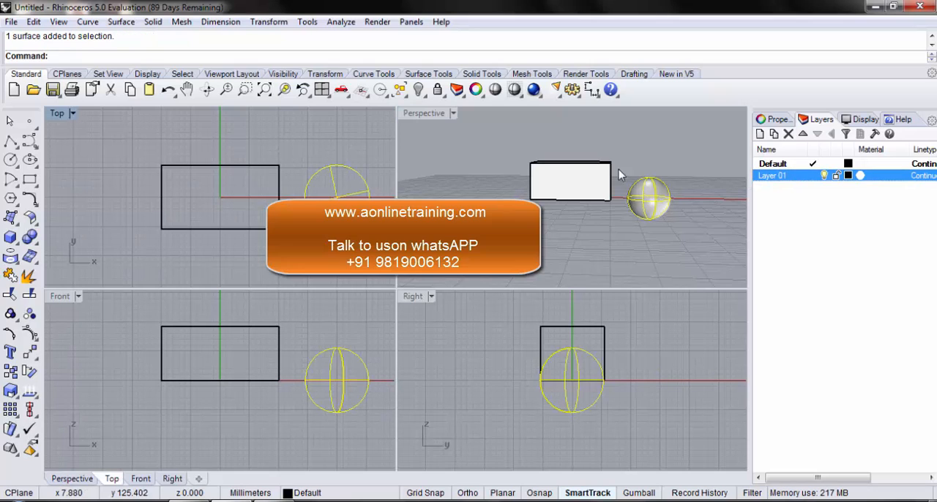
right_click(763, 181)
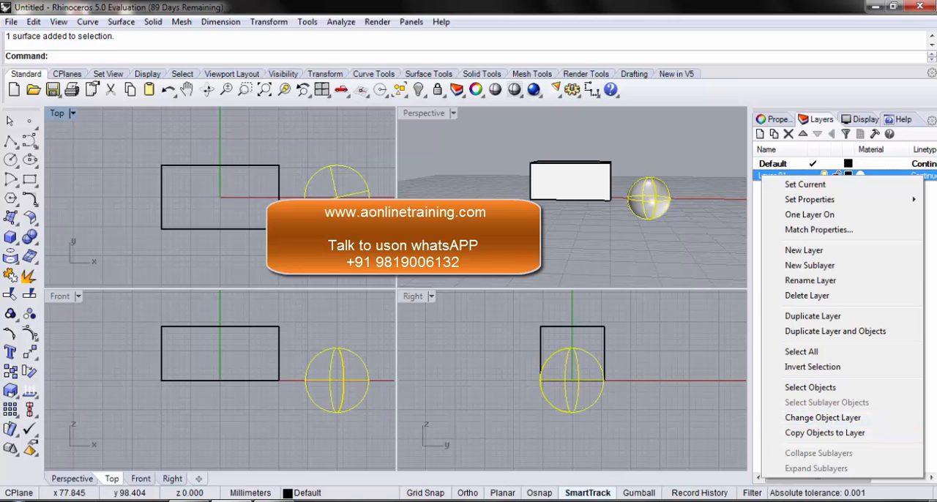
click(825, 423)
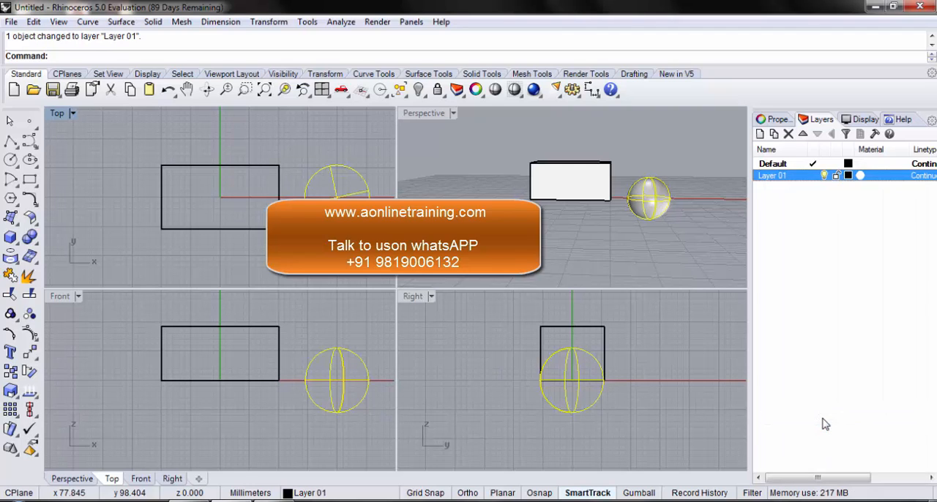
Step: Set Layer 01's color to blue (RGB 18, 0, 255) and turn the layer off and back on
click(848, 175)
click(477, 176)
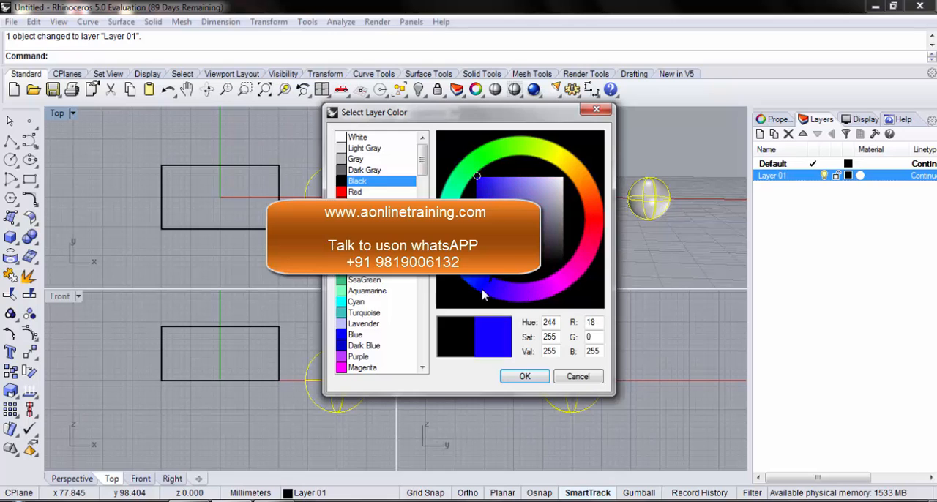
click(524, 375)
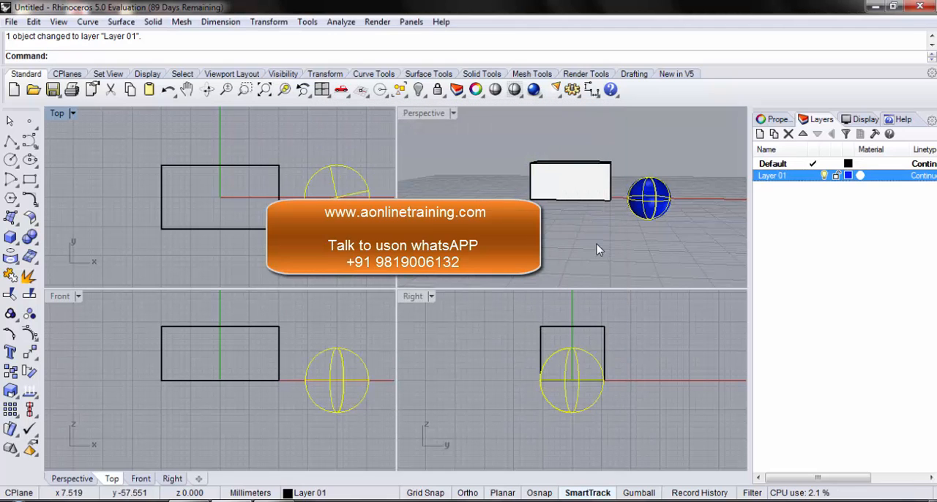
click(629, 224)
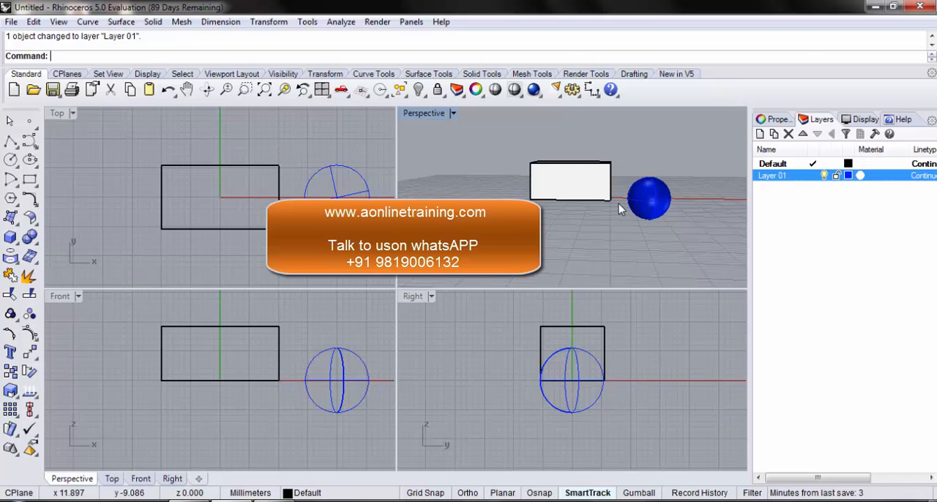
click(824, 176)
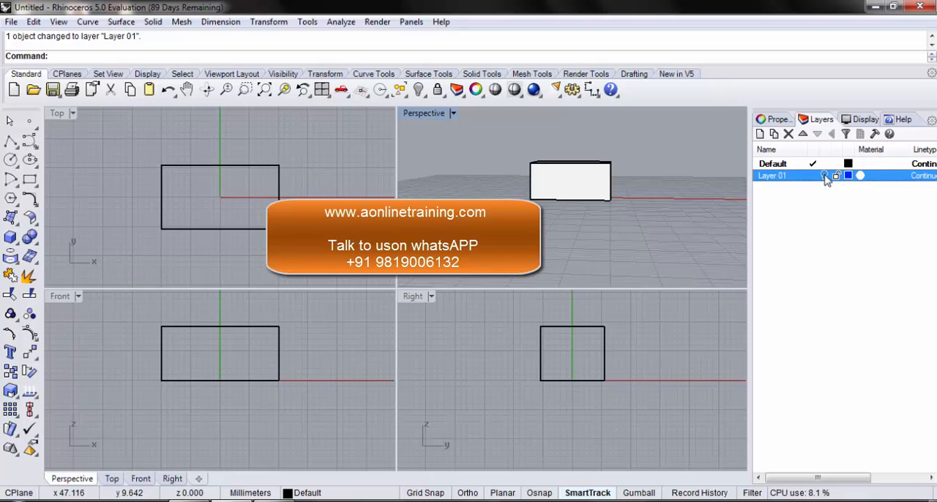
click(825, 177)
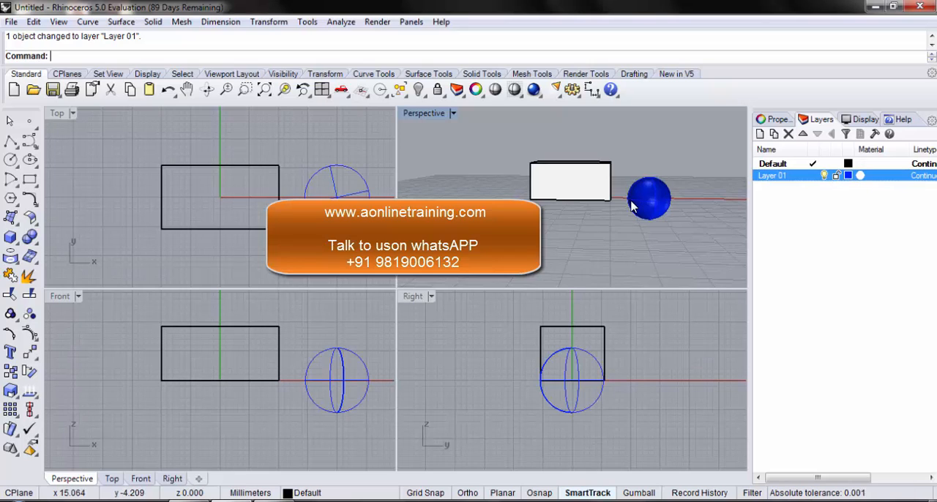
Step: Create a vertical solid cylinder on the opposite side of the box from the sphere, centered at about x -23.6, y 0.3
click(14, 247)
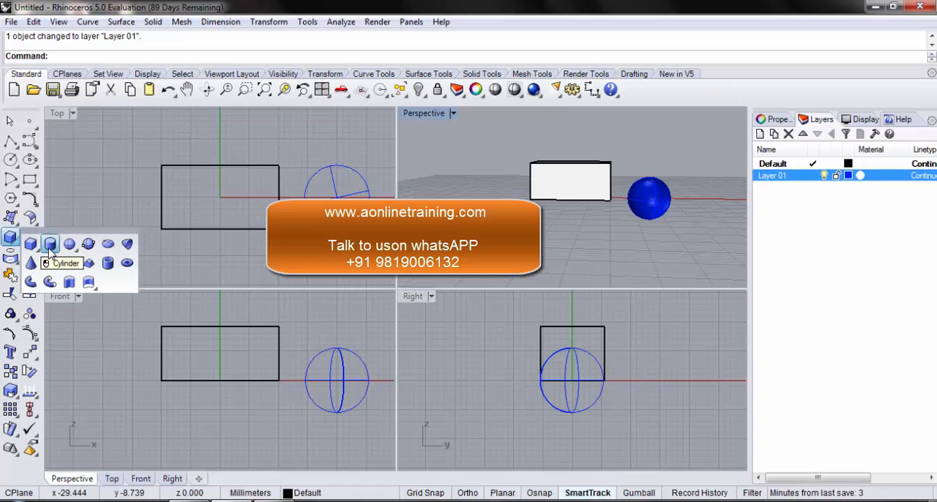
click(50, 246)
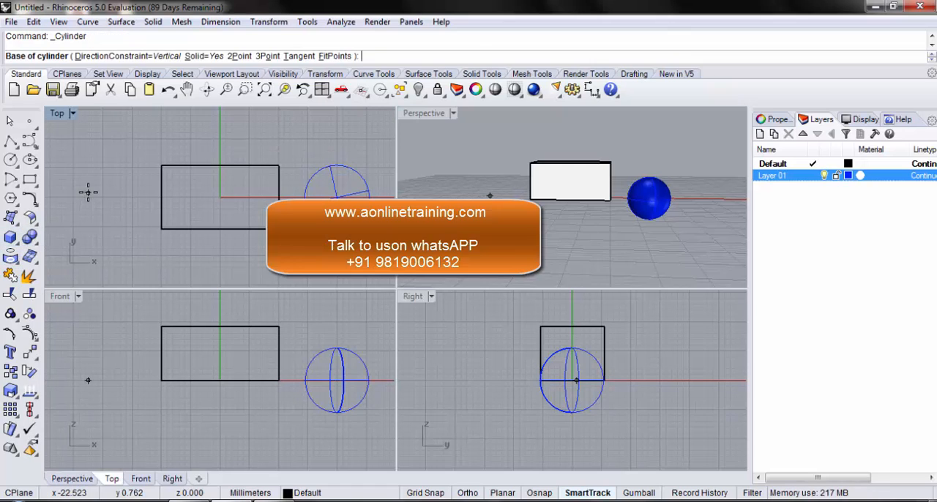
click(81, 196)
click(108, 198)
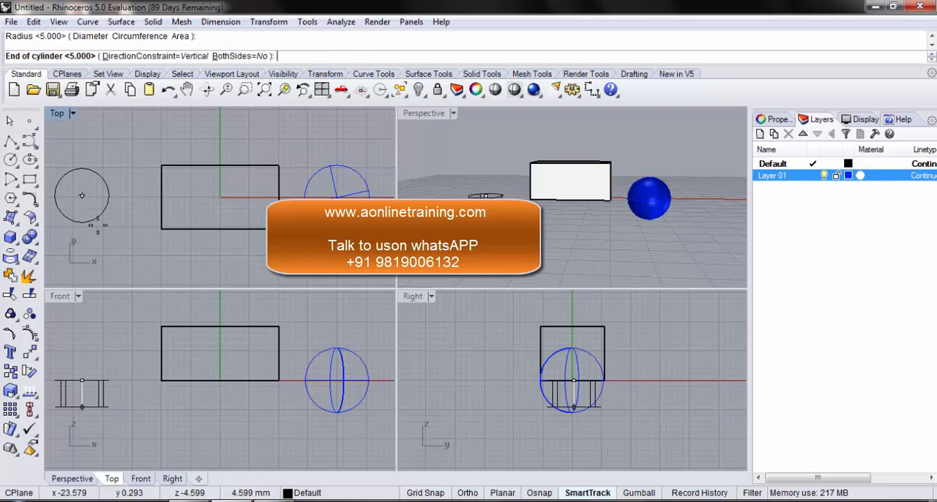
click(99, 312)
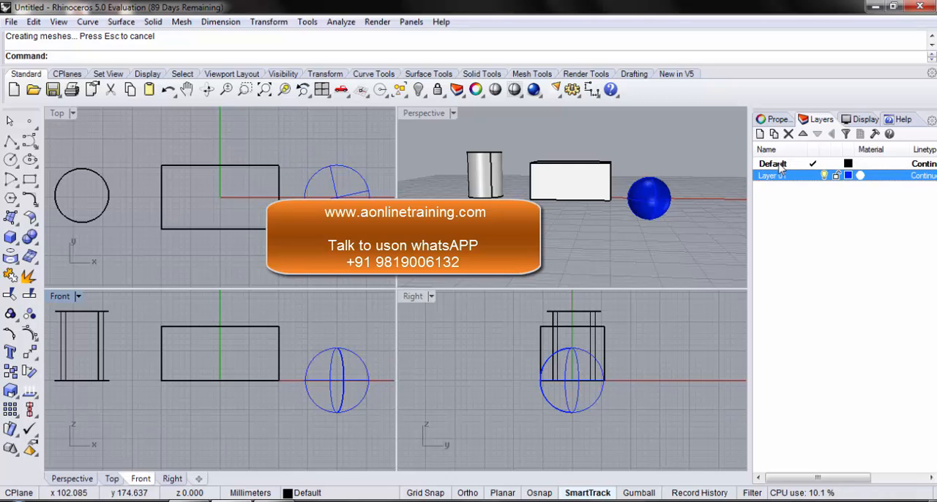
Step: Add a new layer with its default name, Layer 02, and move the cylinder onto it
click(760, 135)
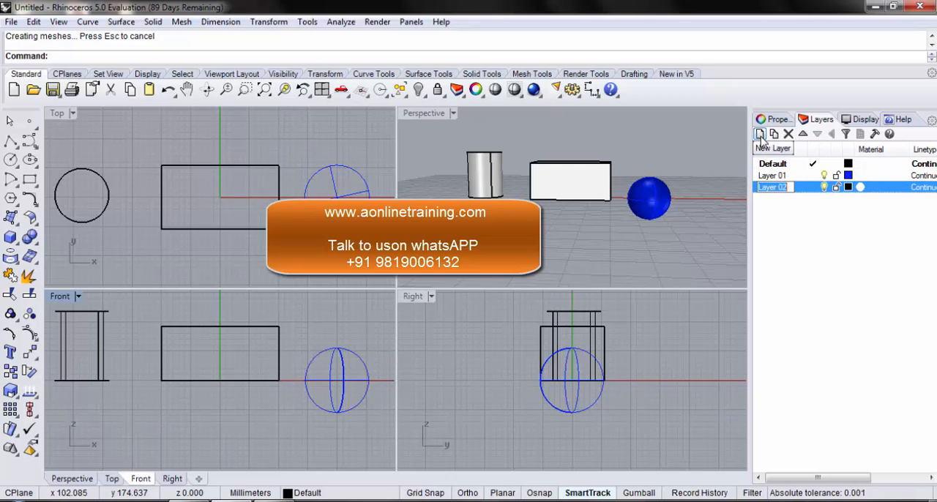
click(774, 224)
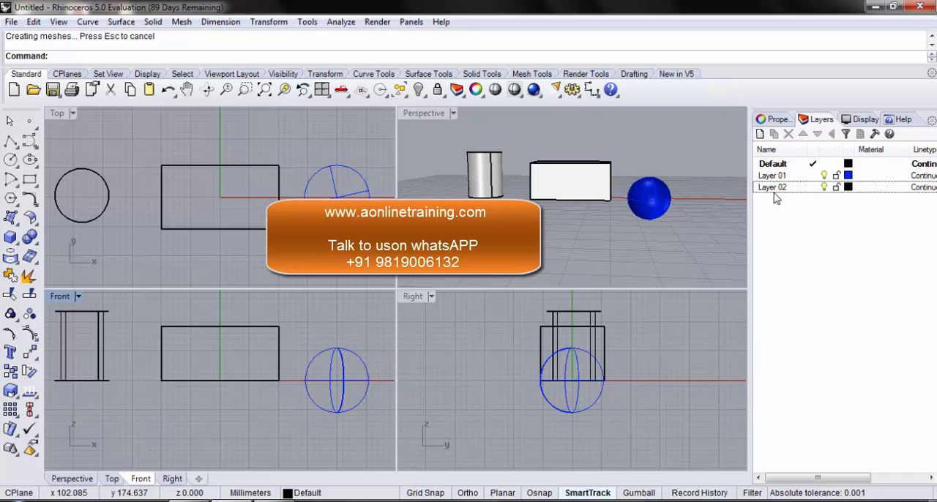
click(88, 174)
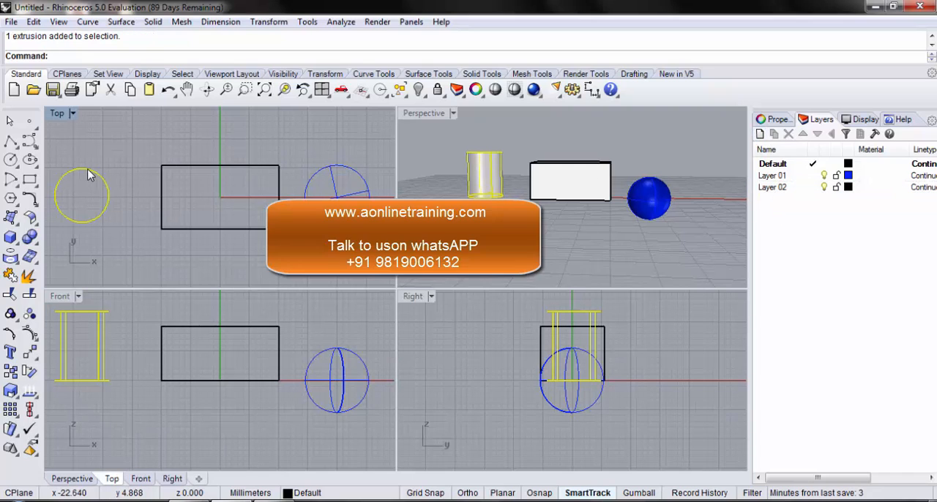
click(781, 188)
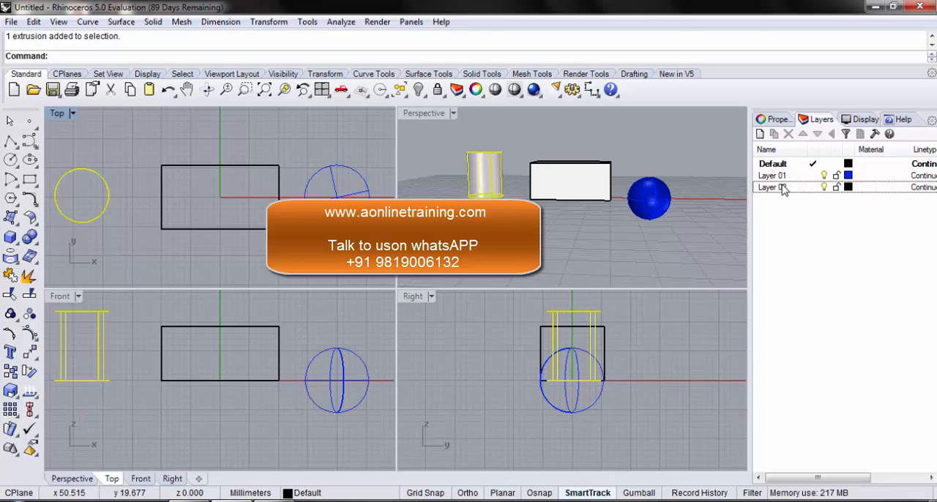
click(781, 188)
right_click(781, 192)
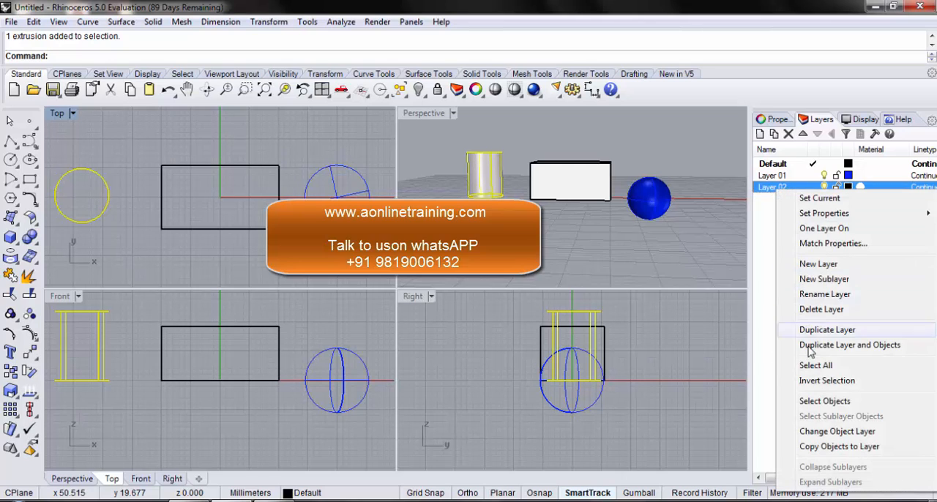
click(842, 434)
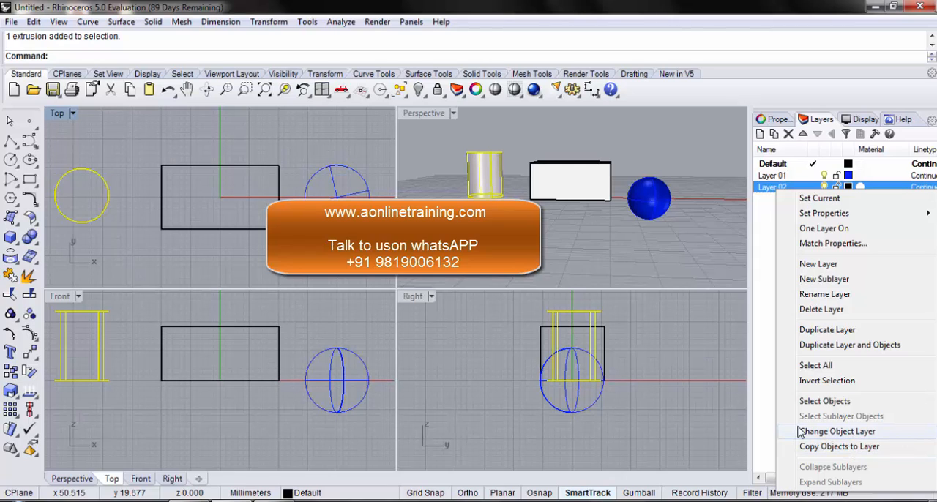
click(850, 436)
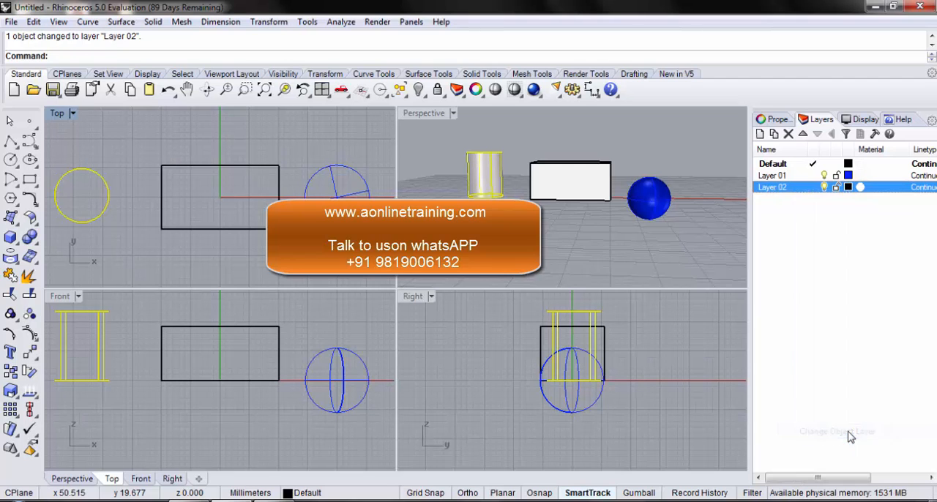
Step: Set Layer 02's color to pink (RGB 255, 0, 170)
click(849, 188)
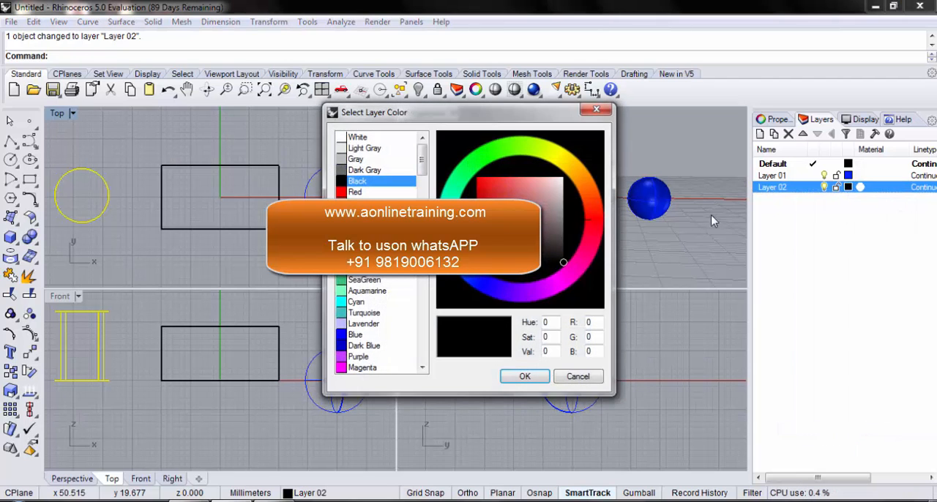
click(581, 275)
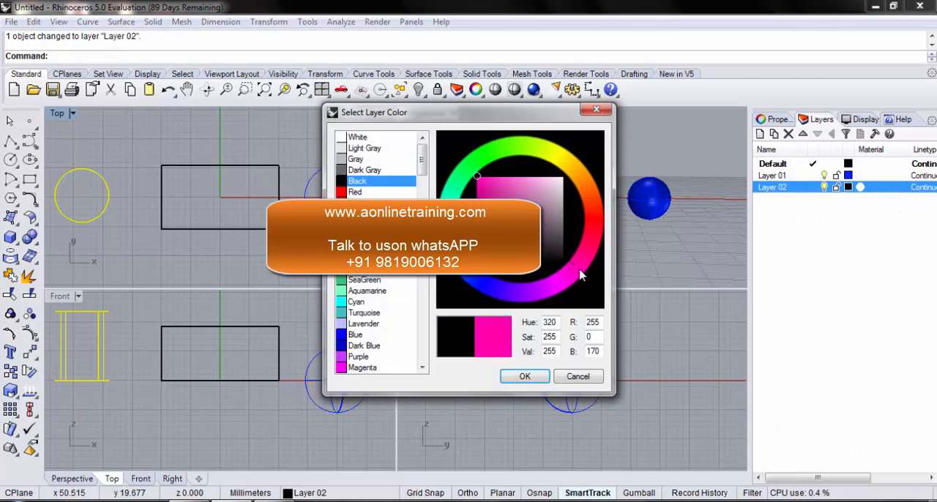
click(524, 376)
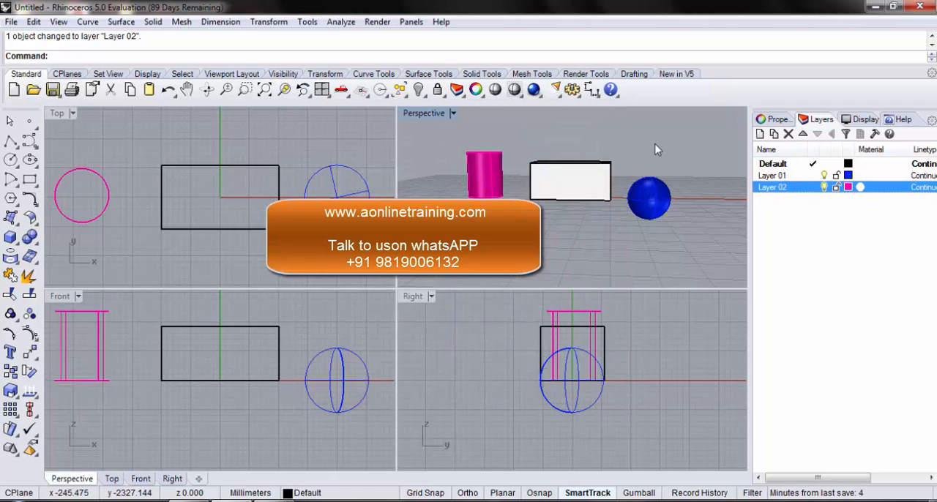
right_drag(659, 150, 643, 169)
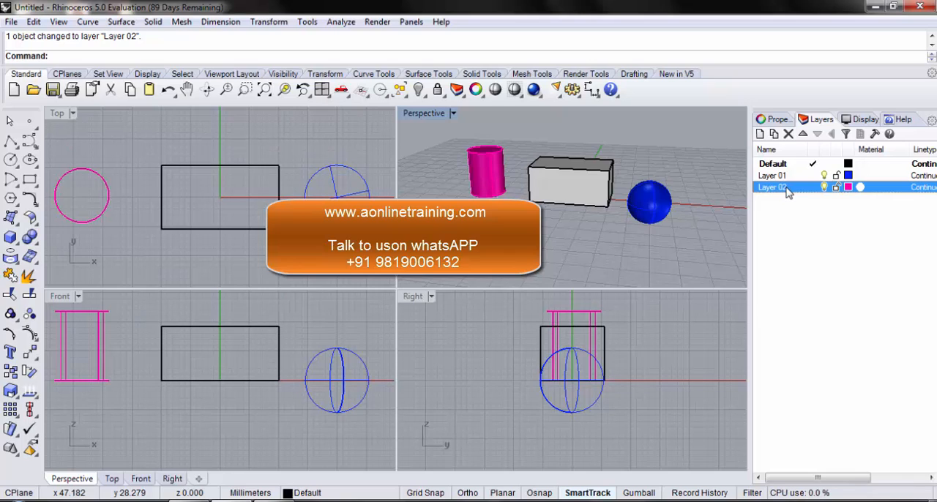
click(356, 500)
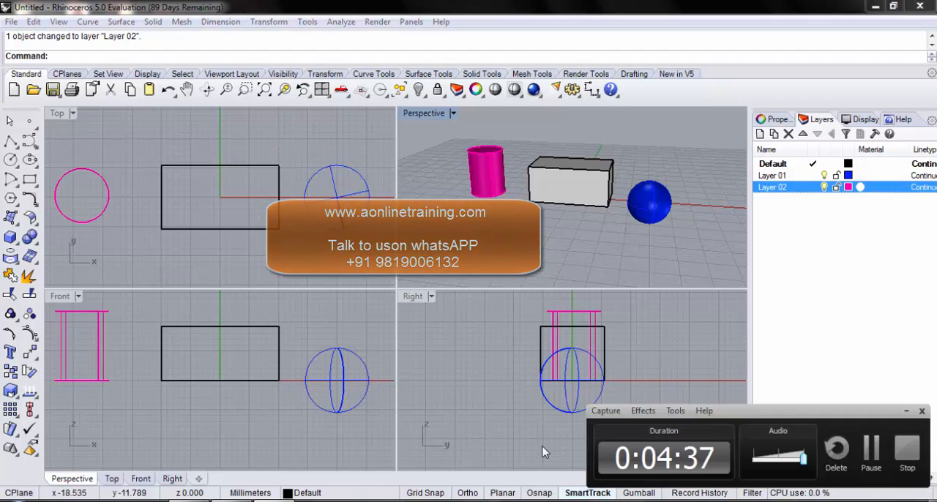